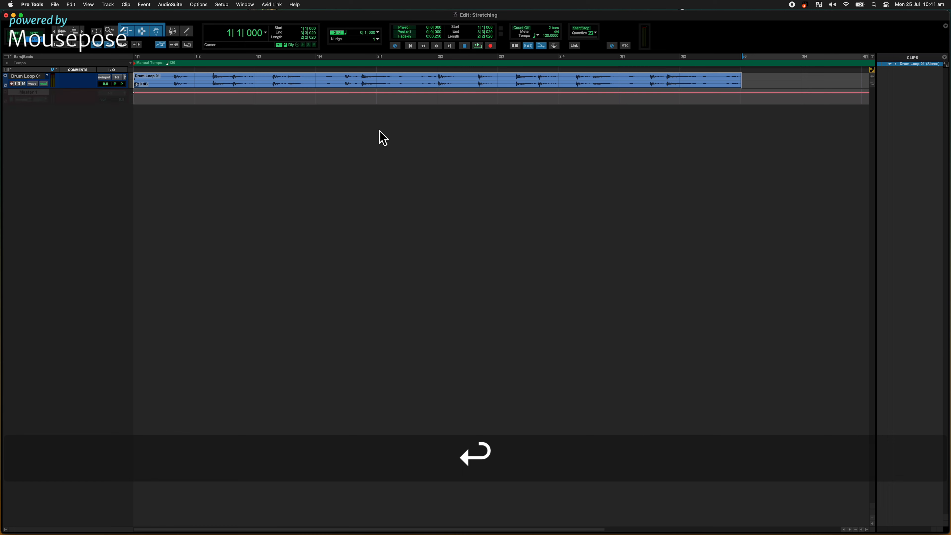
# Step: Create a click track and move the Master 1 track below it
pyautogui.click(126, 4)
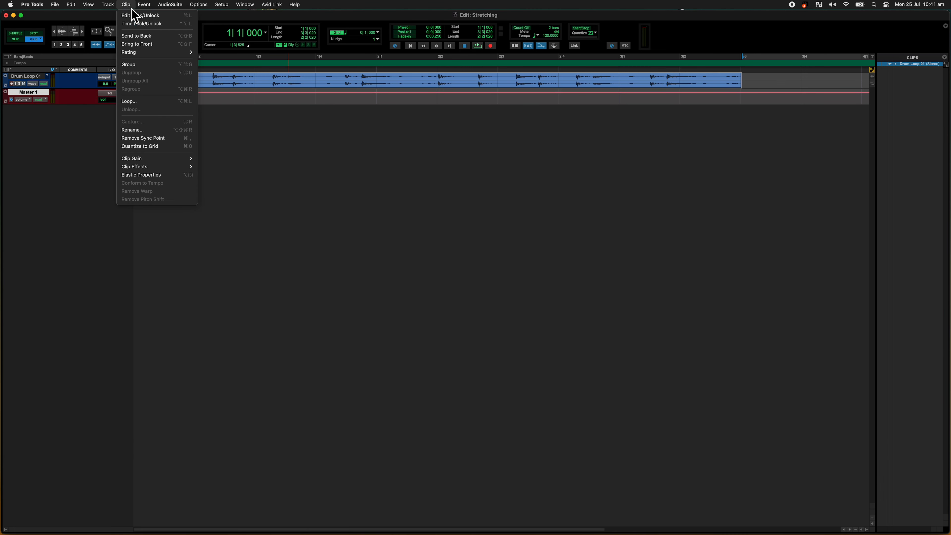
pyautogui.moveTo(107, 4)
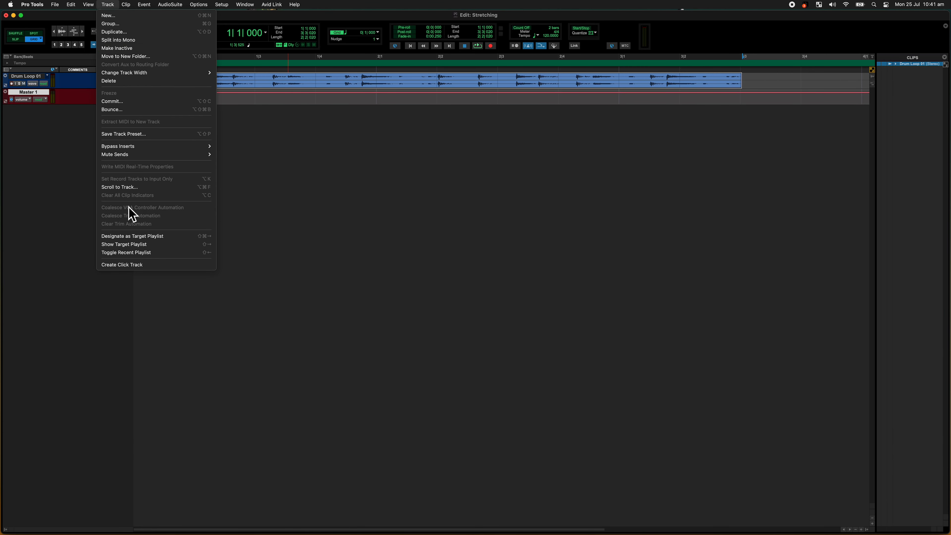
pyautogui.click(148, 265)
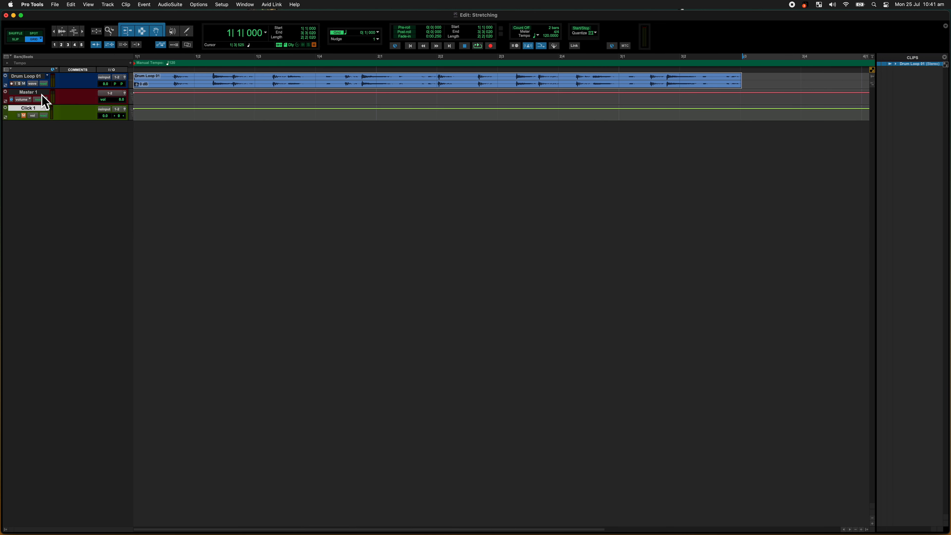
pyautogui.moveTo(45, 102); pyautogui.dragTo(47, 147)
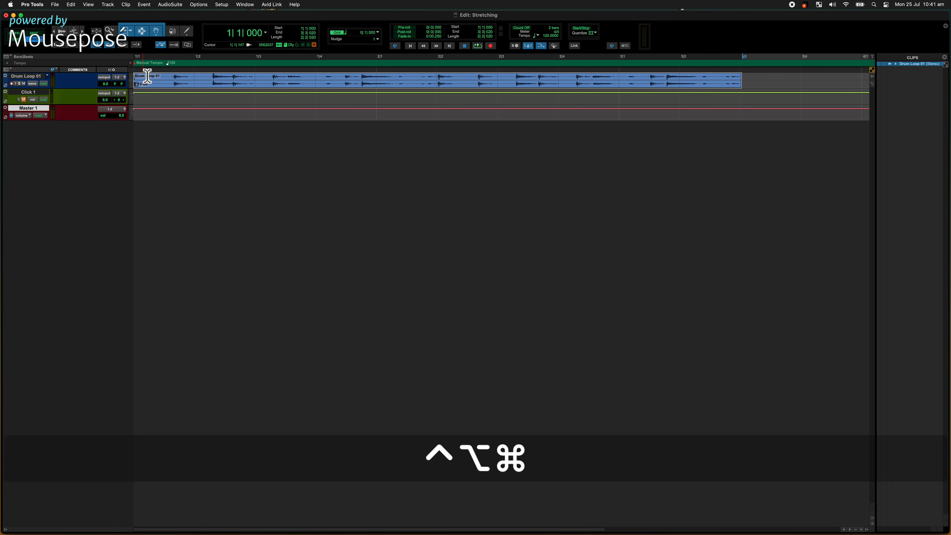
# Step: Enlarge the track heights and trim the end of the Drum Loop 01 clip at its second hit, leaving only the first hit
pyautogui.press('ctrl+alt+super+Up')
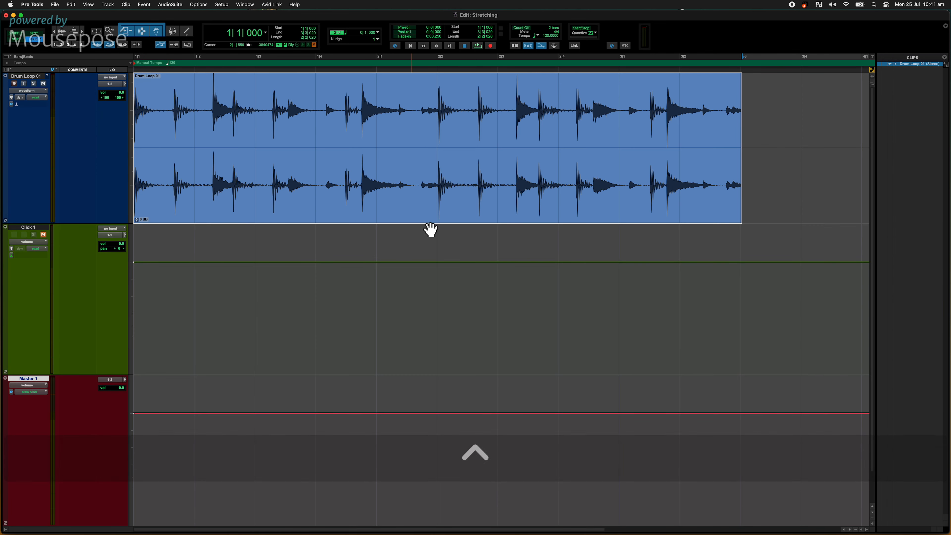
pyautogui.click(175, 117)
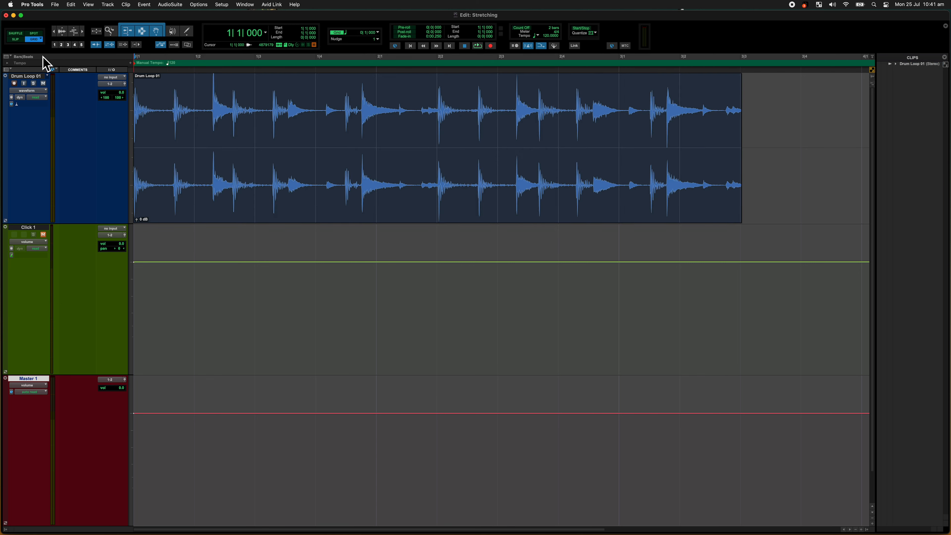
pyautogui.press('Tab')
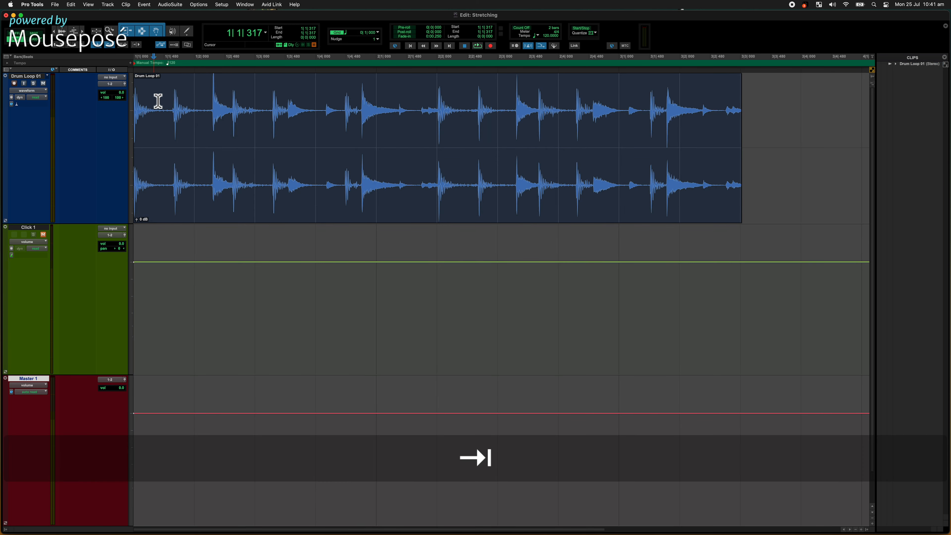
pyautogui.press('Tab')
pyautogui.press('s')
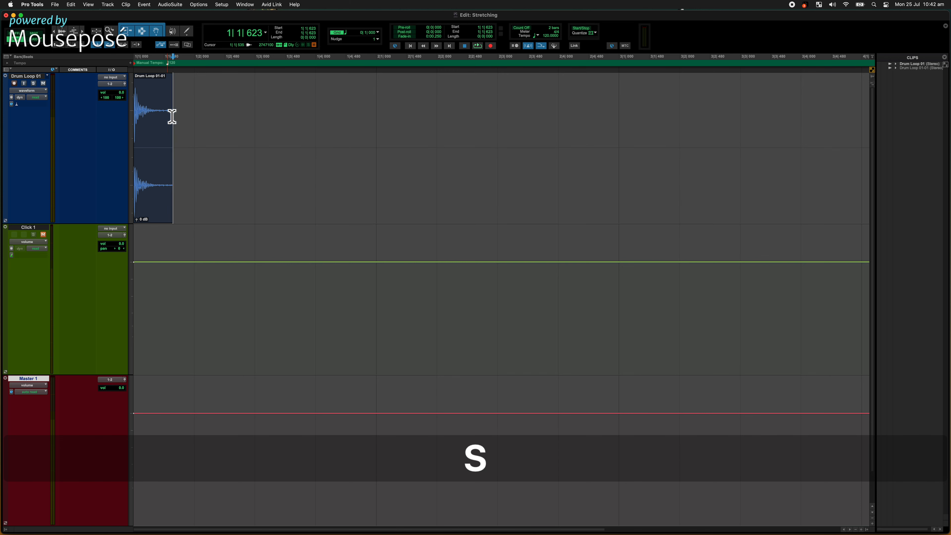
# Step: In Grid mode, copy the trimmed drum hit clip to beats 2, 3 and 4 of bar 1
pyautogui.click(160, 195)
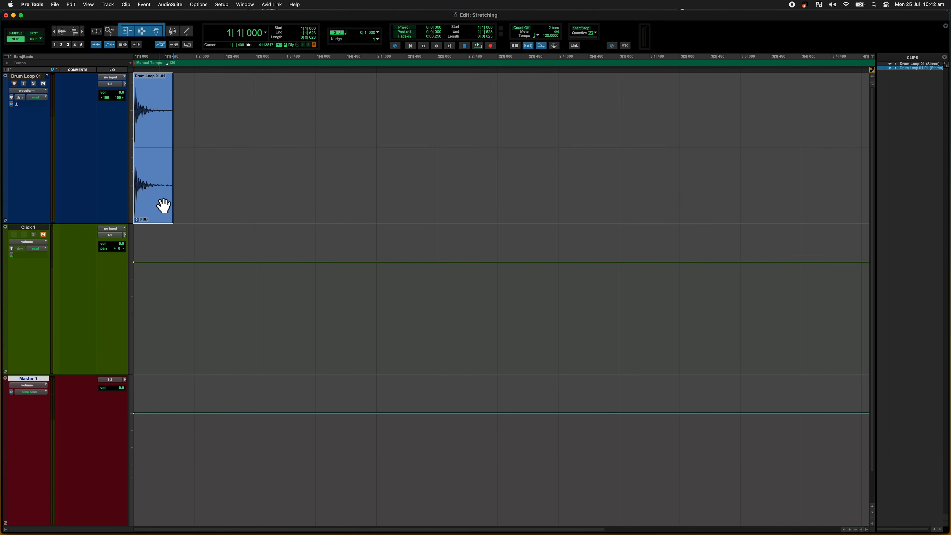
pyautogui.click(35, 39)
pyautogui.moveTo(156, 202); pyautogui.dragTo(284, 208)
pyautogui.moveTo(290, 210); pyautogui.dragTo(342, 213)
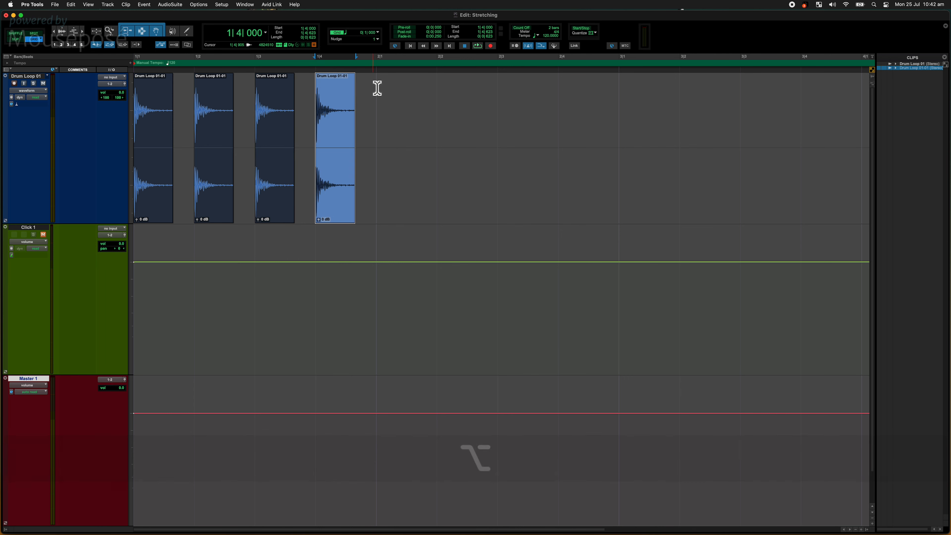
# Step: Select all of bar 1 on the Drum Loop 01 track and play it back with the click
pyautogui.moveTo(378, 85); pyautogui.dragTo(76, 85)
pyautogui.press('space')
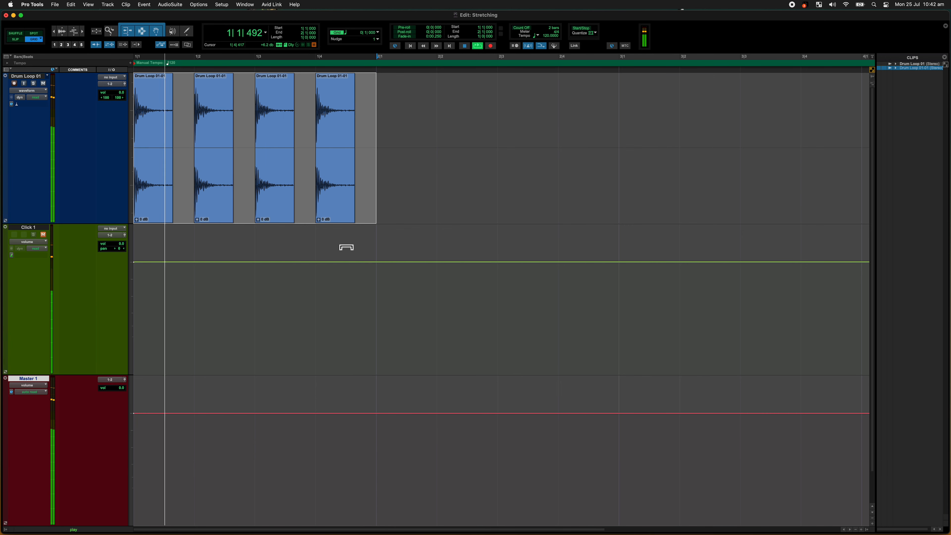
pyautogui.press('space')
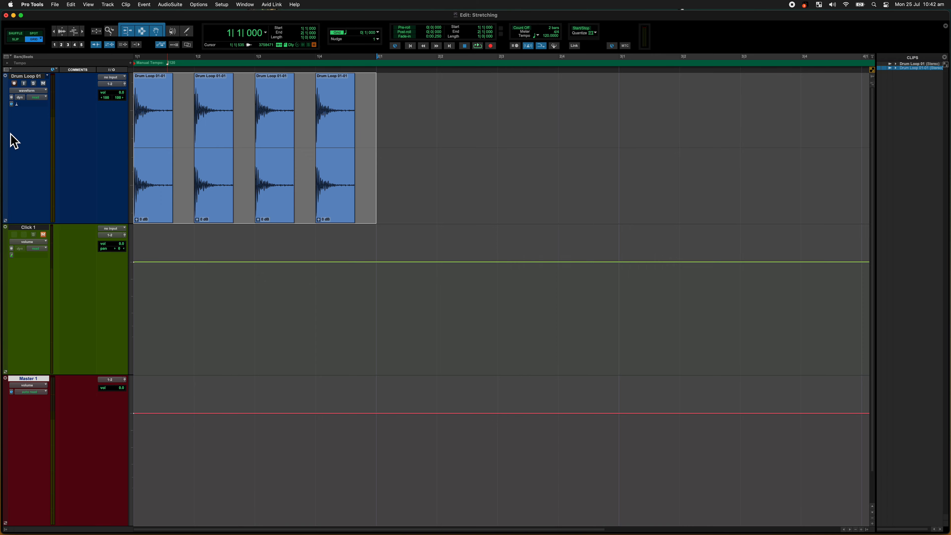
# Step: Check the timebase options of the Drum Loop 01 track and keep Samples selected
pyautogui.scroll(10, 17, 117)
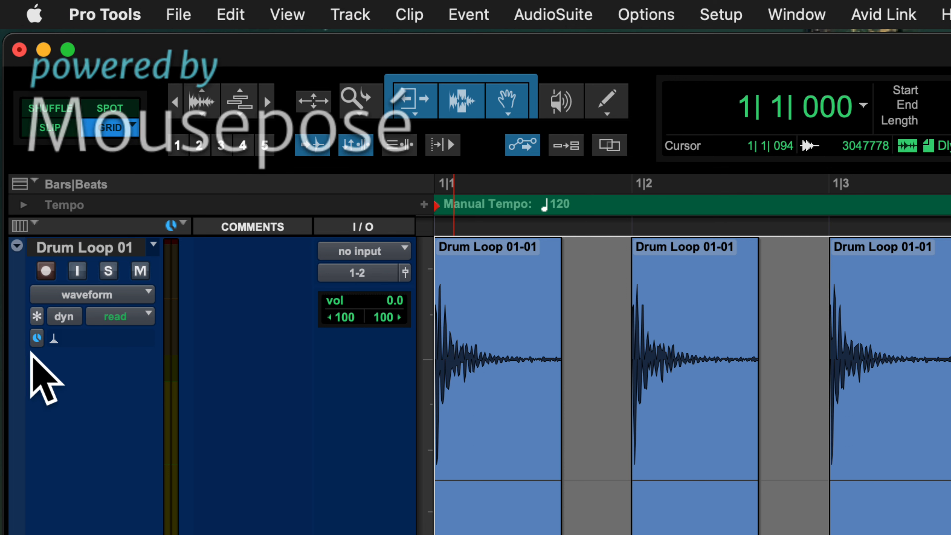
pyautogui.click(37, 338)
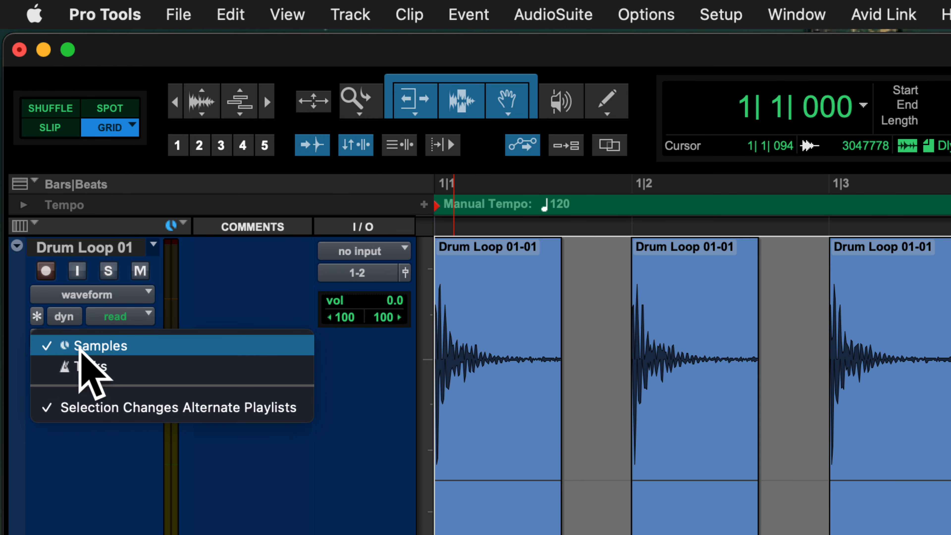
pyautogui.click(119, 347)
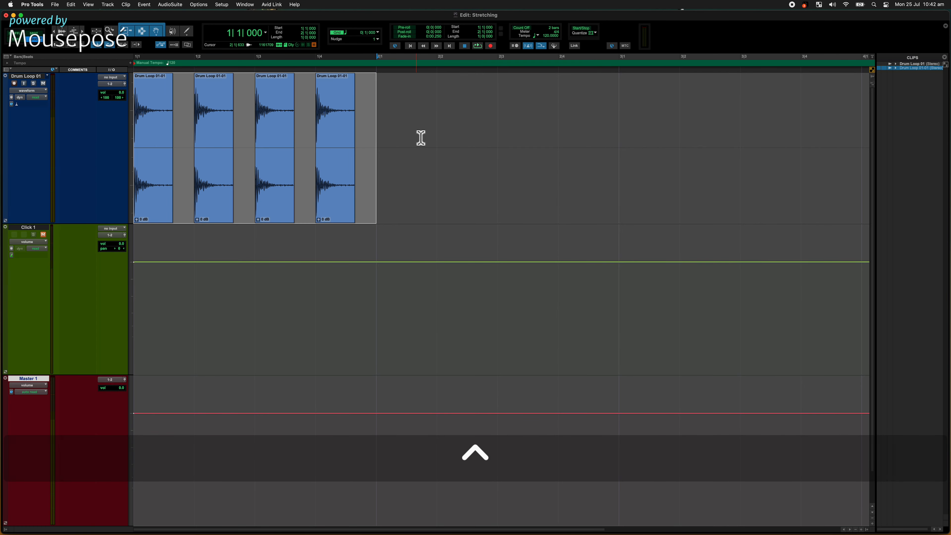
# Step: Set the session tempo to 100 BPM
pyautogui.hscroll(2, 413, 131)
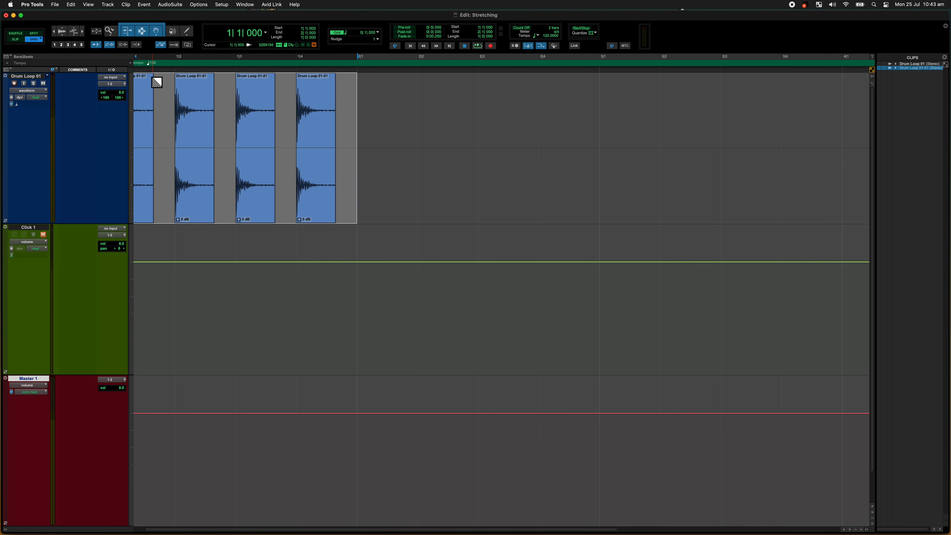
pyautogui.hscroll(-2, 156, 82)
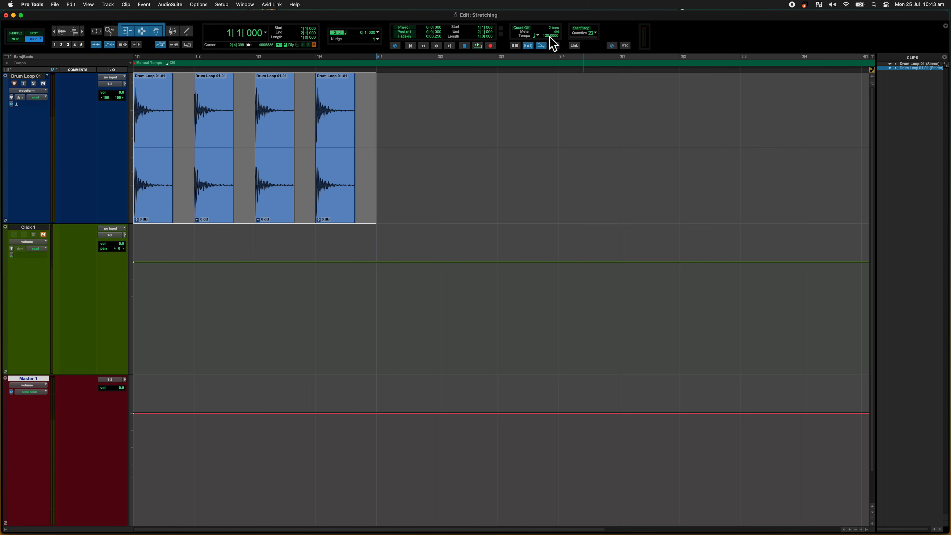
pyautogui.write('100')
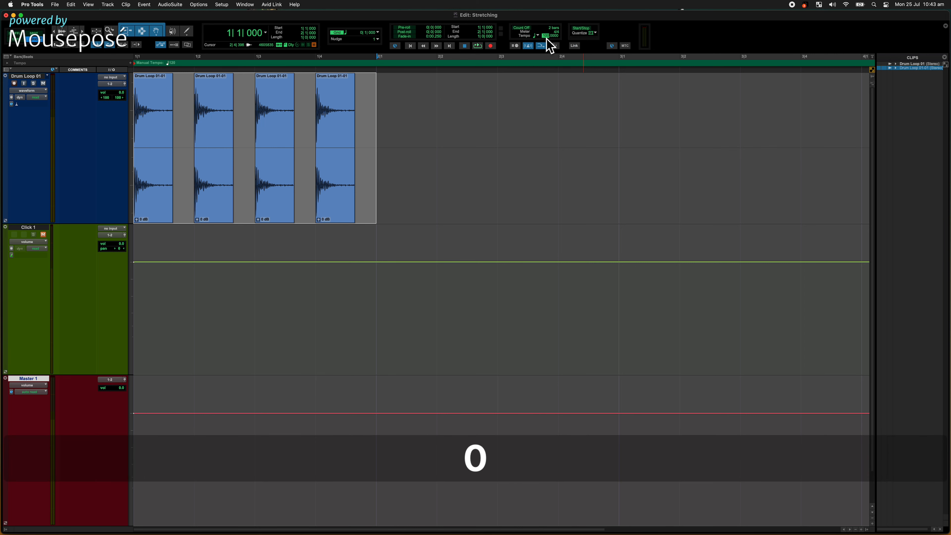
pyautogui.press('KP_Enter')
pyautogui.press('KP_Enter')
pyautogui.press('Escape')
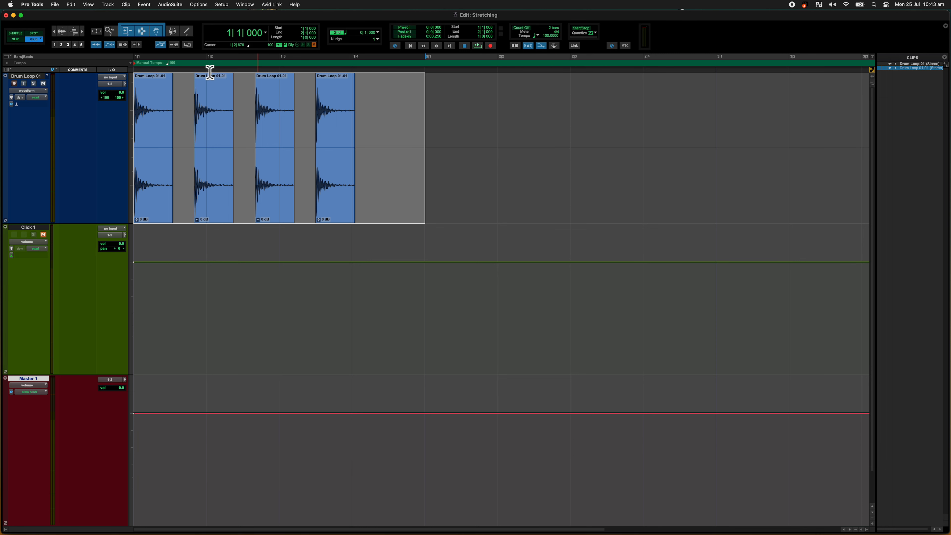
# Step: Set the session tempo to 200 BPM and select bar 1 across the timeline to compare the clips with the grid
pyautogui.write('20')
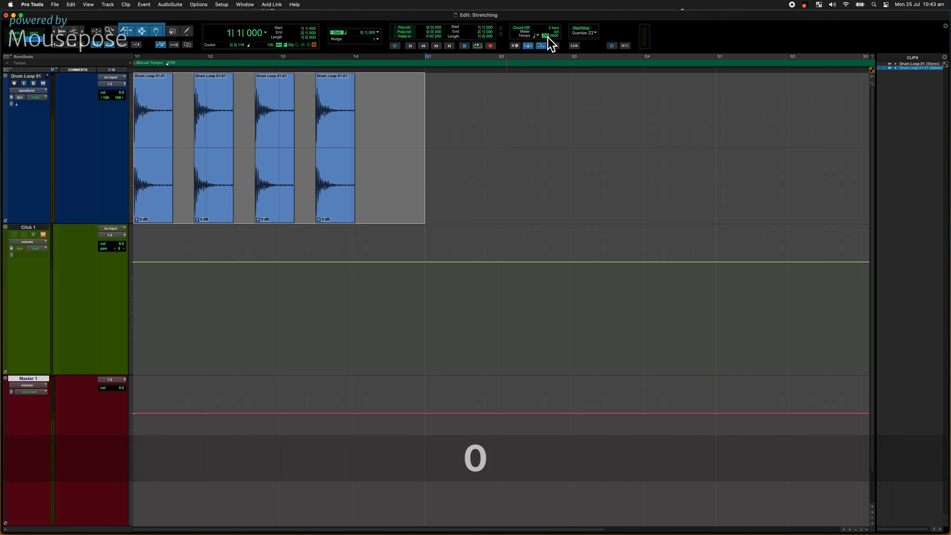
pyautogui.press('Return')
pyautogui.click(461, 84)
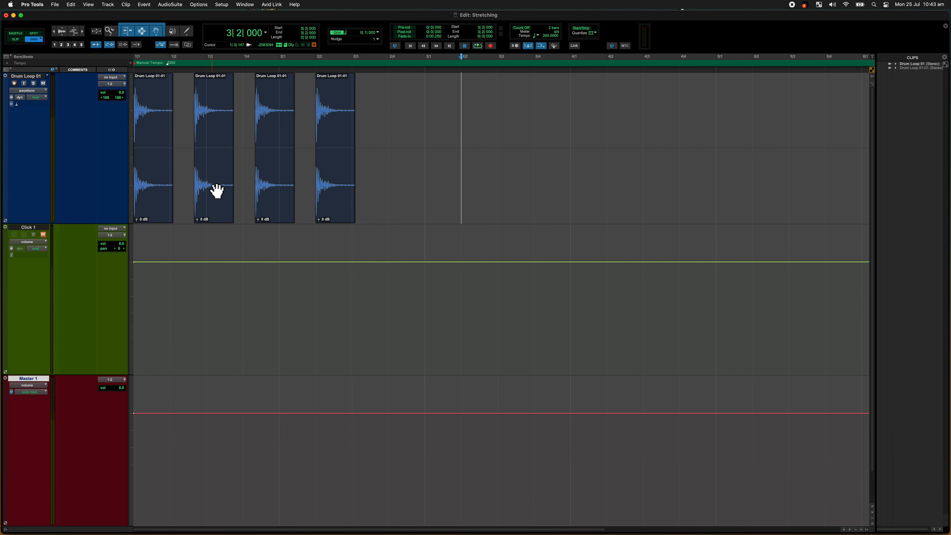
pyautogui.click(339, 202)
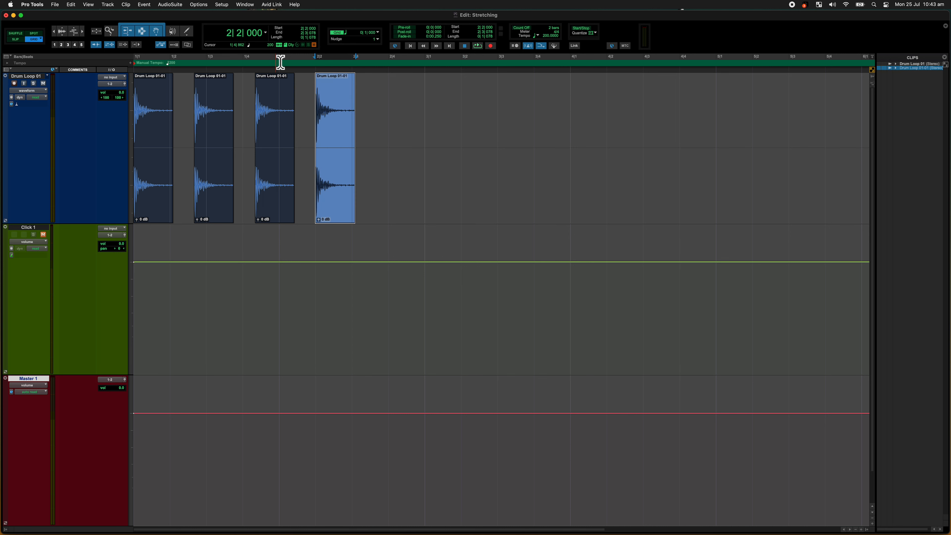
pyautogui.moveTo(280, 62); pyautogui.dragTo(133, 63)
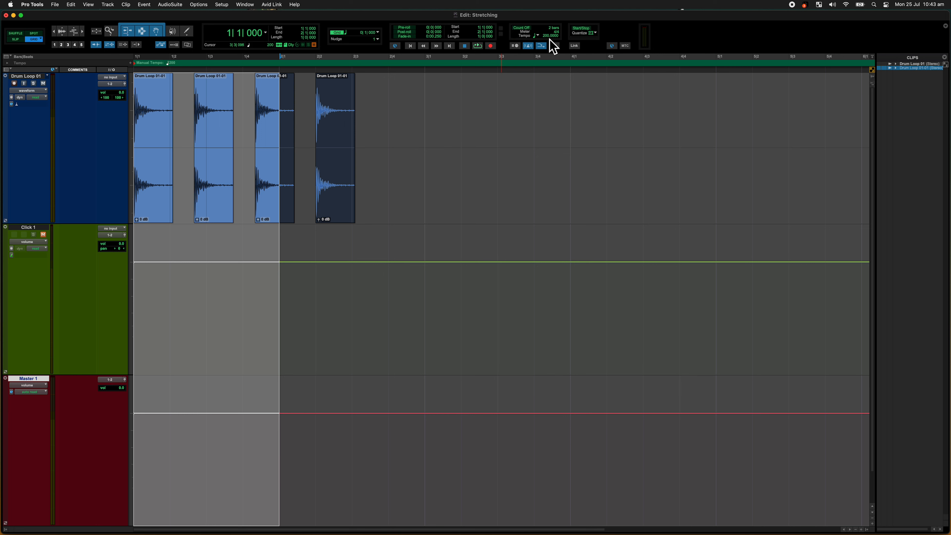
# Step: Set the session tempo back to 100 BPM and select bar 1 on the Drum Loop 01 track
pyautogui.write('100')
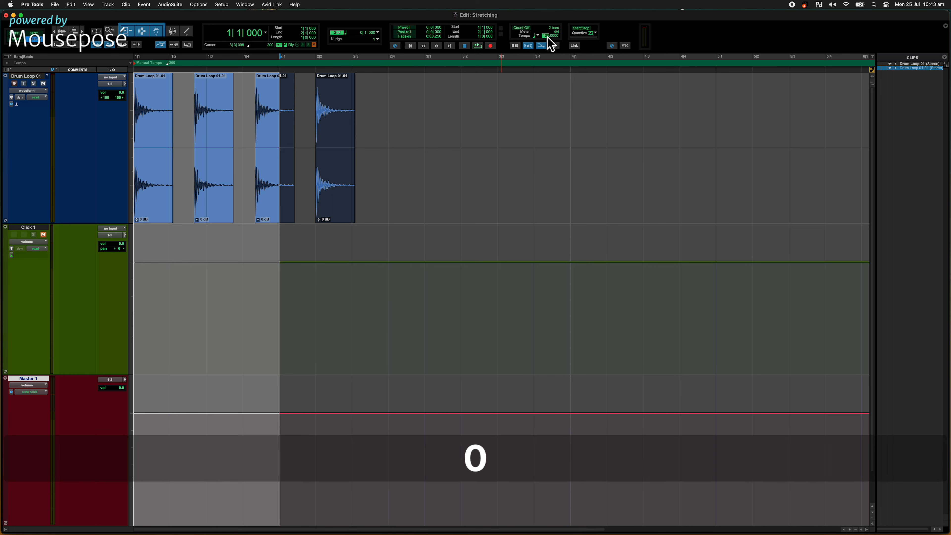
pyautogui.press('Return')
pyautogui.click(510, 84)
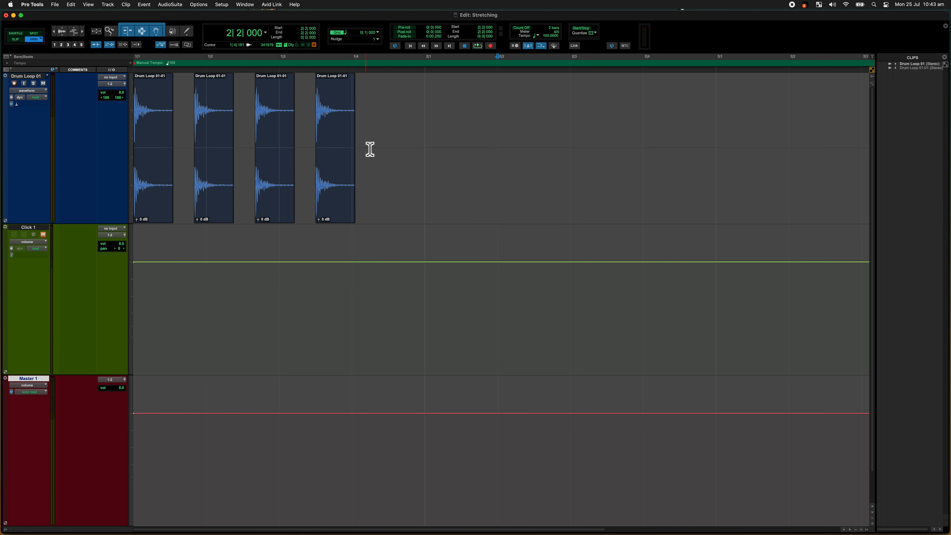
pyautogui.moveTo(425, 102); pyautogui.dragTo(60, 125)
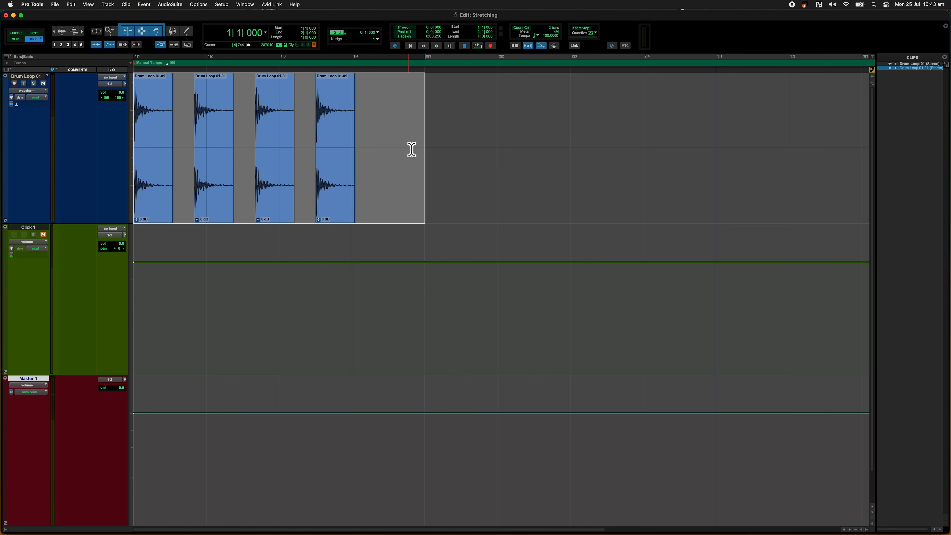
# Step: Undo the tempo changes and the clip copies until only the first trimmed drum hit remains
pyautogui.press('super+z')
pyautogui.press('super+z')
pyautogui.press('super+z')
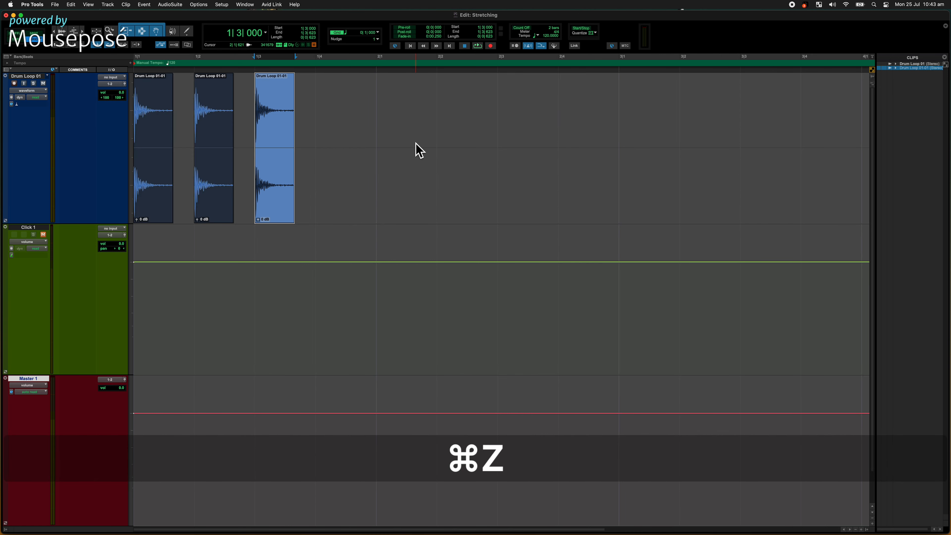
pyautogui.press('super+z')
pyautogui.press('super+z')
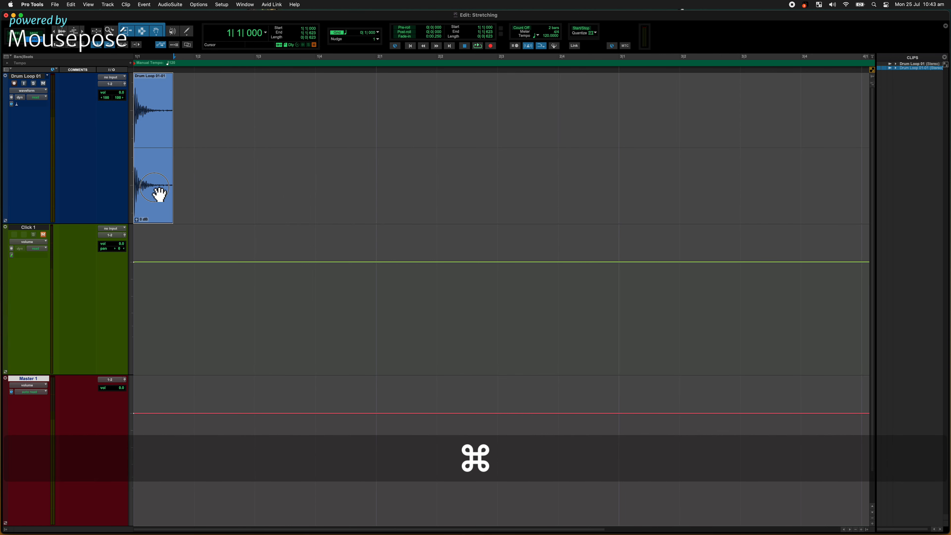
# Step: Copy the drum hit clip to beats 2, 3 and 4 again, and play back bar 1
pyautogui.moveTo(157, 195); pyautogui.dragTo(349, 193)
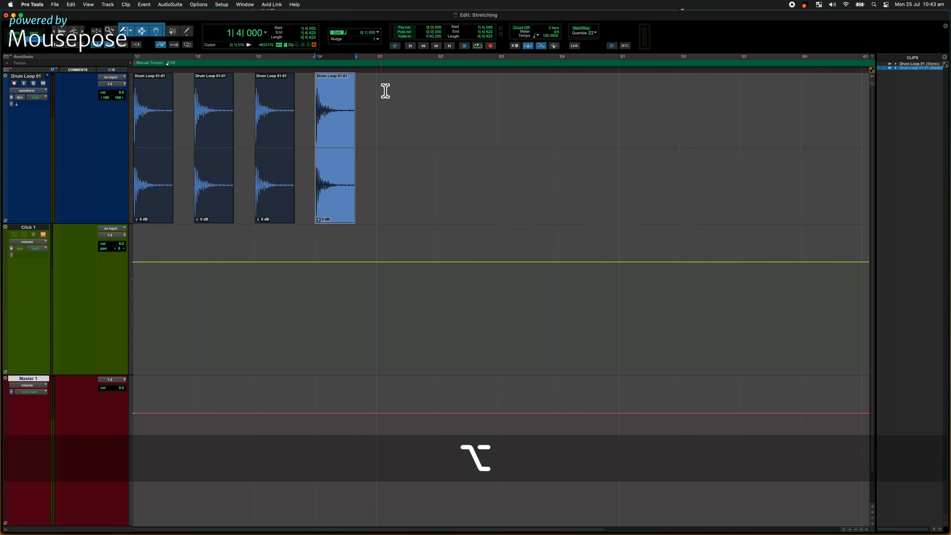
pyautogui.moveTo(381, 85); pyautogui.dragTo(42, 92)
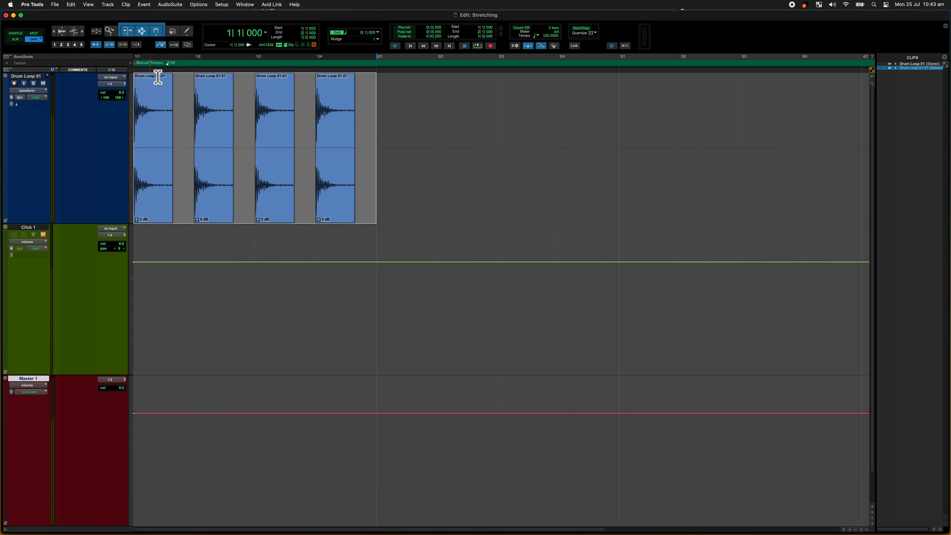
pyautogui.press('space')
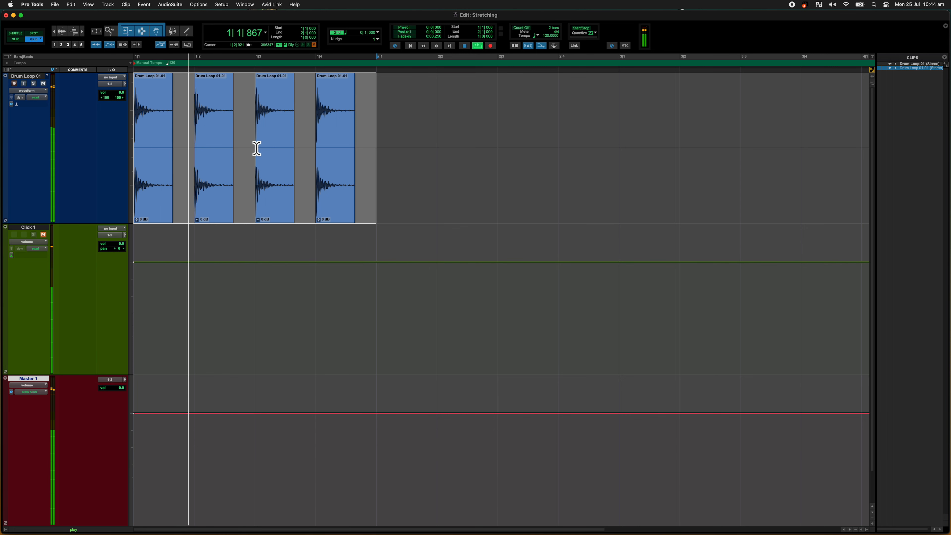
pyautogui.press('space')
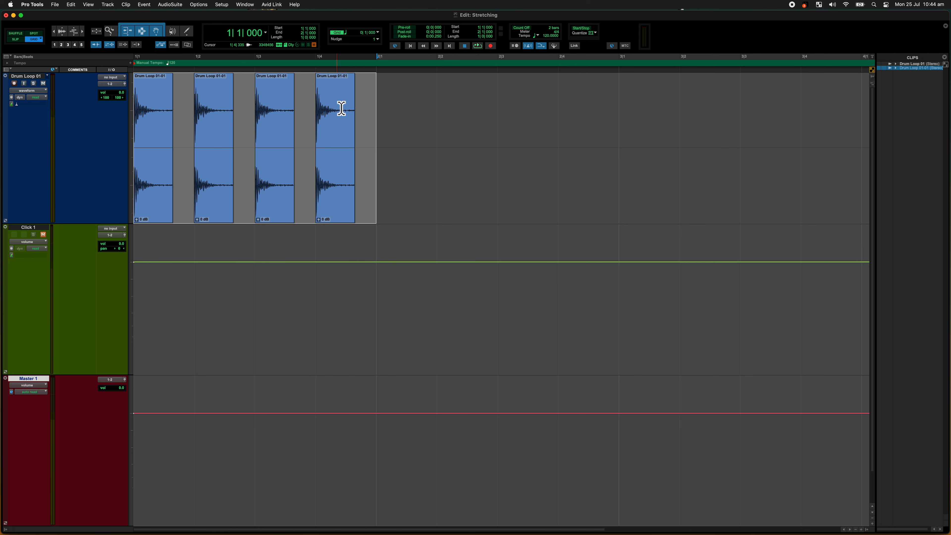
# Step: Set the session tempo to 200 BPM without creating a memory location
pyautogui.press('t')
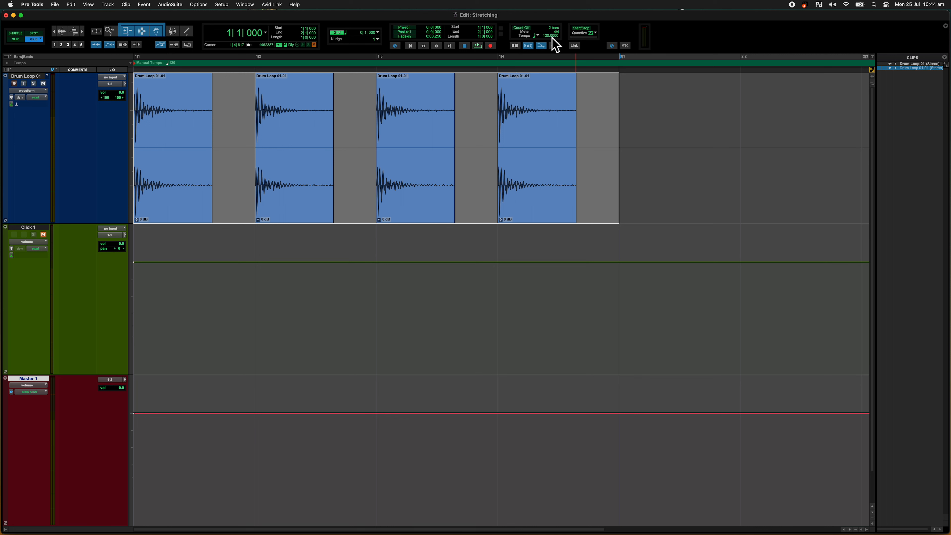
pyautogui.write('200')
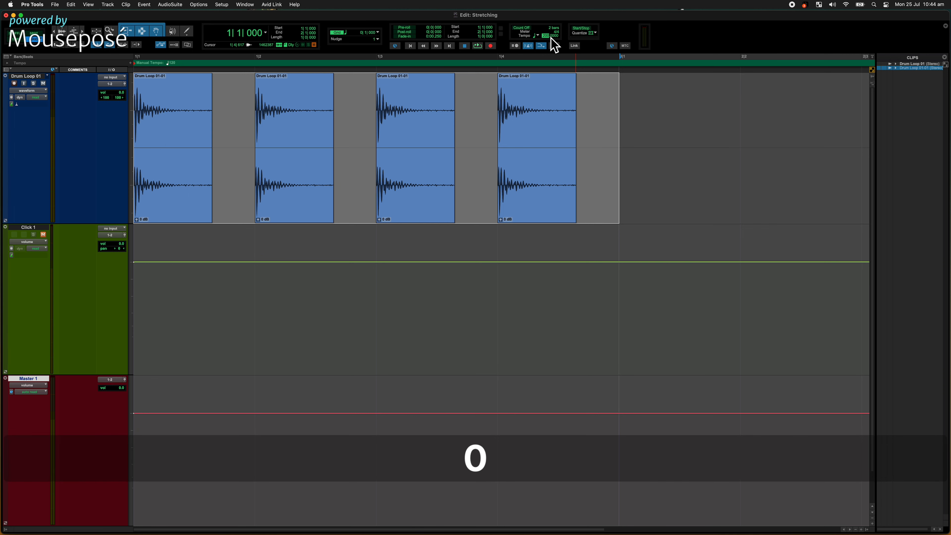
pyautogui.press('KP_Enter')
pyautogui.press('KP_Enter')
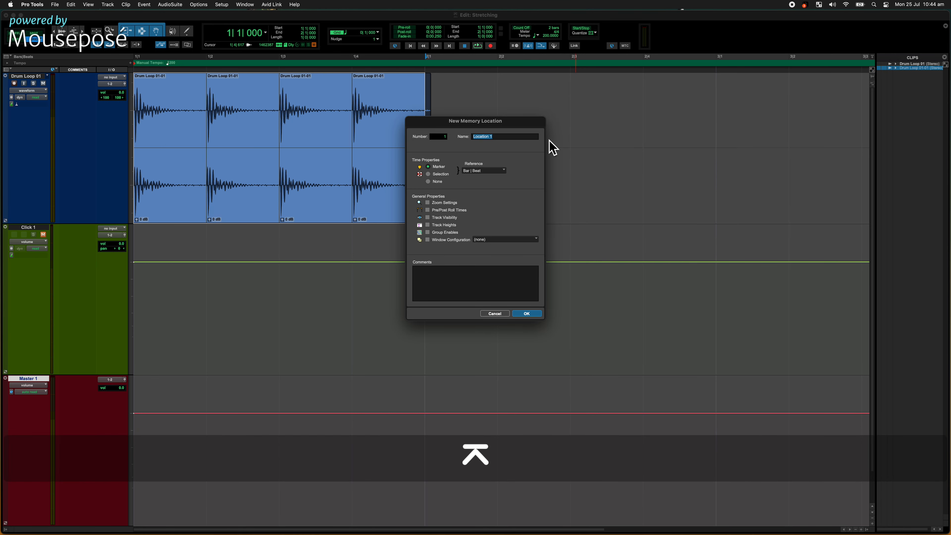
pyautogui.click(495, 314)
# Step: Select the drum hit clips one by one from beat 4 back to beat 1 to examine how they sit on the grid
pyautogui.click(517, 114)
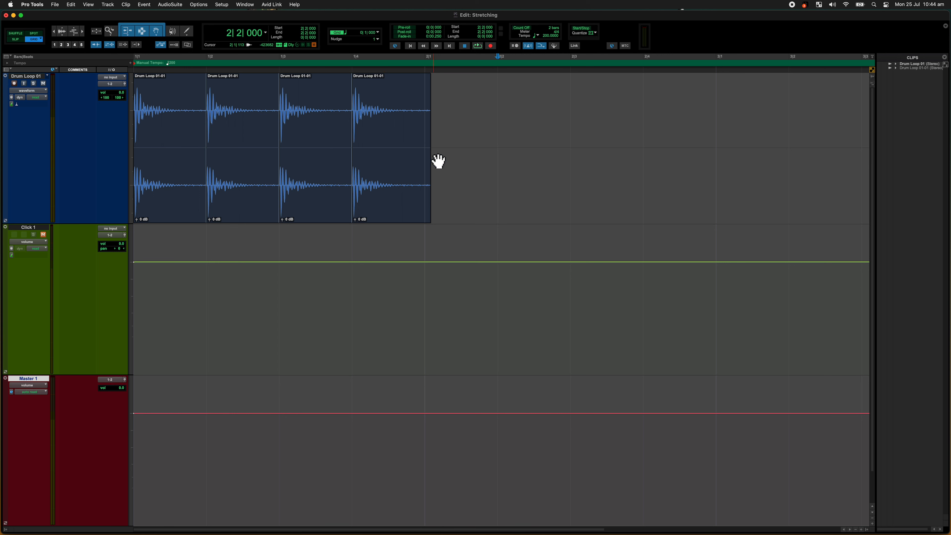
pyautogui.click(381, 180)
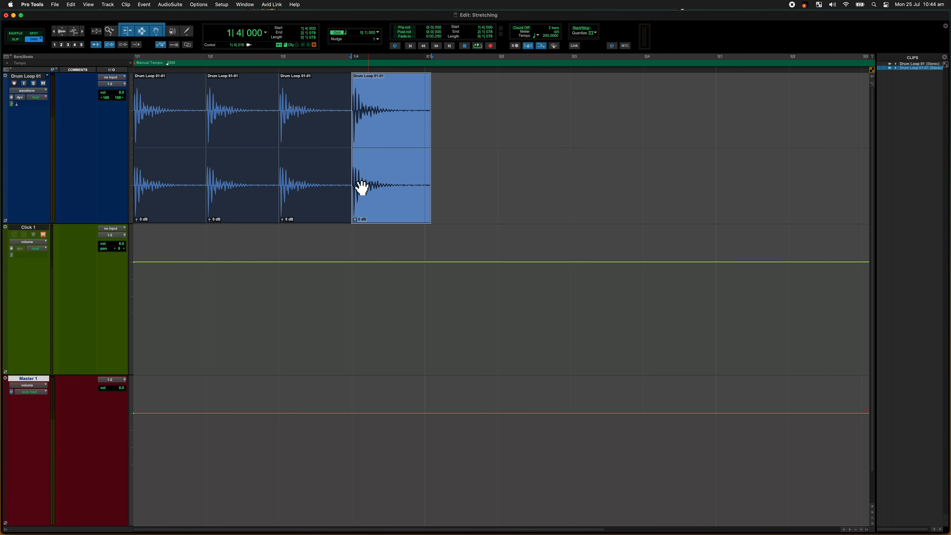
pyautogui.click(318, 187)
pyautogui.click(252, 192)
pyautogui.click(168, 193)
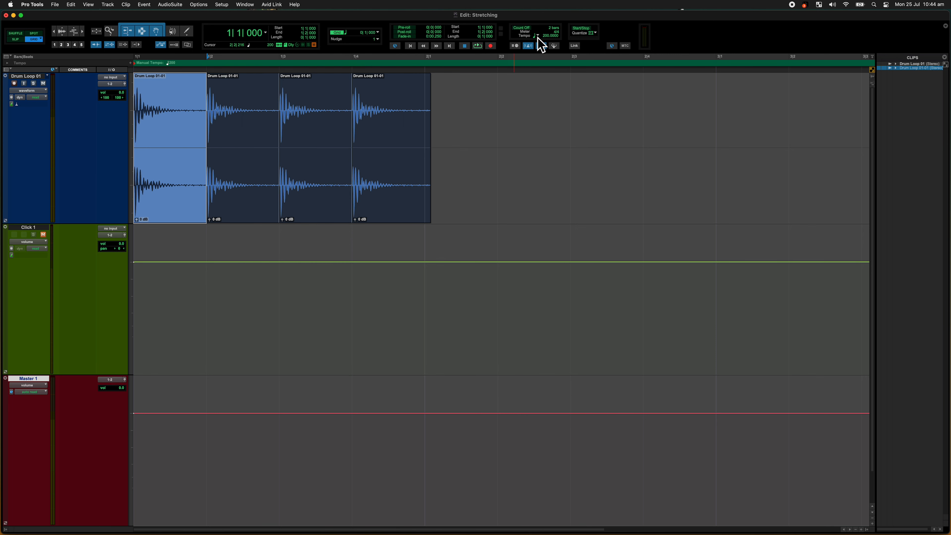
# Step: Set the session tempo to 85 BPM and dismiss the new memory location dialog
pyautogui.click(554, 37)
pyautogui.write('85')
pyautogui.press('KP_Enter')
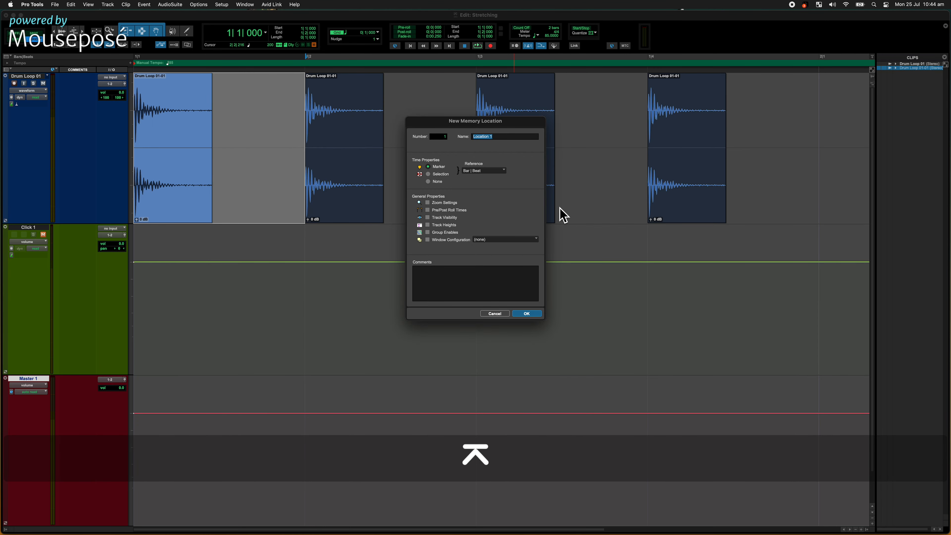
pyautogui.click(495, 315)
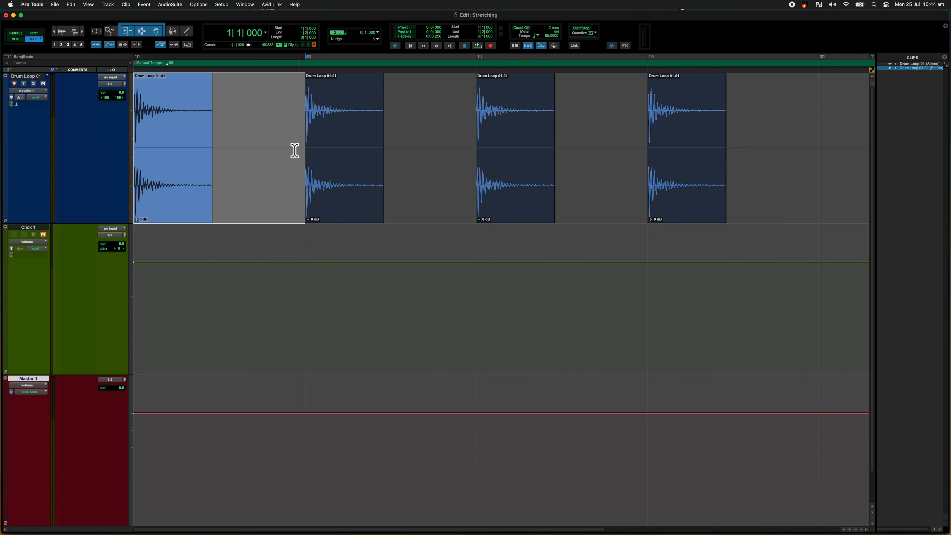
# Step: Select each of the four drum hit clips in turn to compare their starts with the beats at 85 BPM
pyautogui.click(233, 111)
pyautogui.click(165, 206)
pyautogui.click(351, 216)
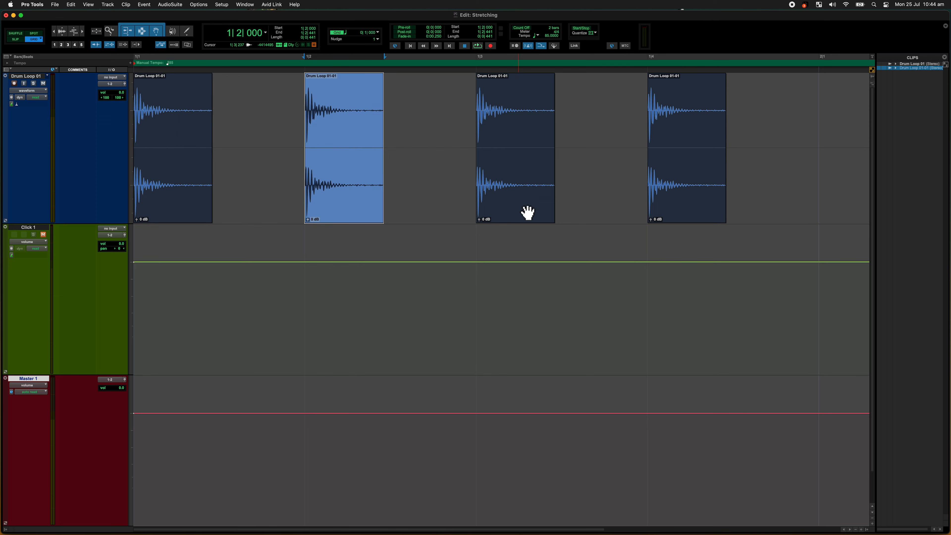
pyautogui.click(525, 210)
pyautogui.click(679, 199)
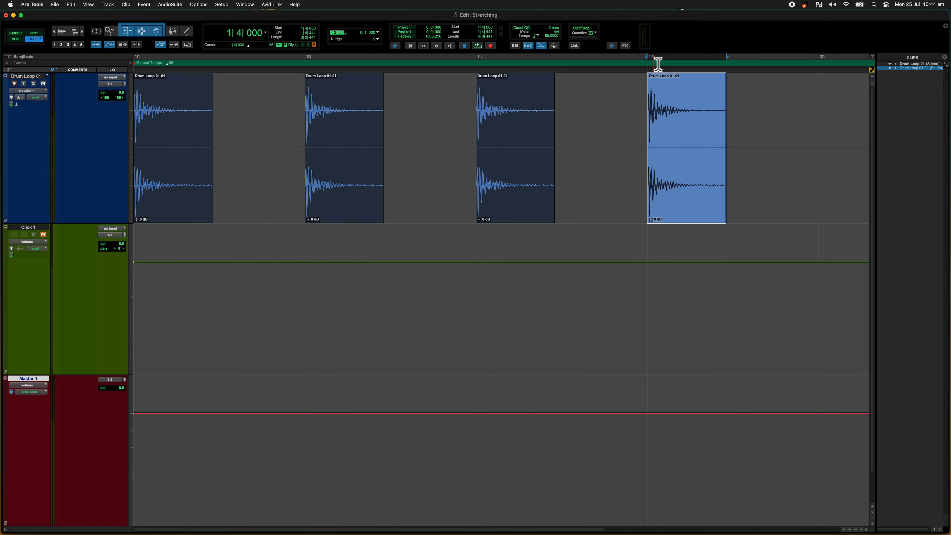
pyautogui.moveTo(372, 193)
pyautogui.mouseDown()
pyautogui.moveTo(618, 189)
pyautogui.moveTo(372, 189)
pyautogui.mouseUp()
pyautogui.click(672, 193)
# Step: Select the hits on beats 1 to 3 and the whole of bar 1 to examine the spacing between the clips
pyautogui.press('r')
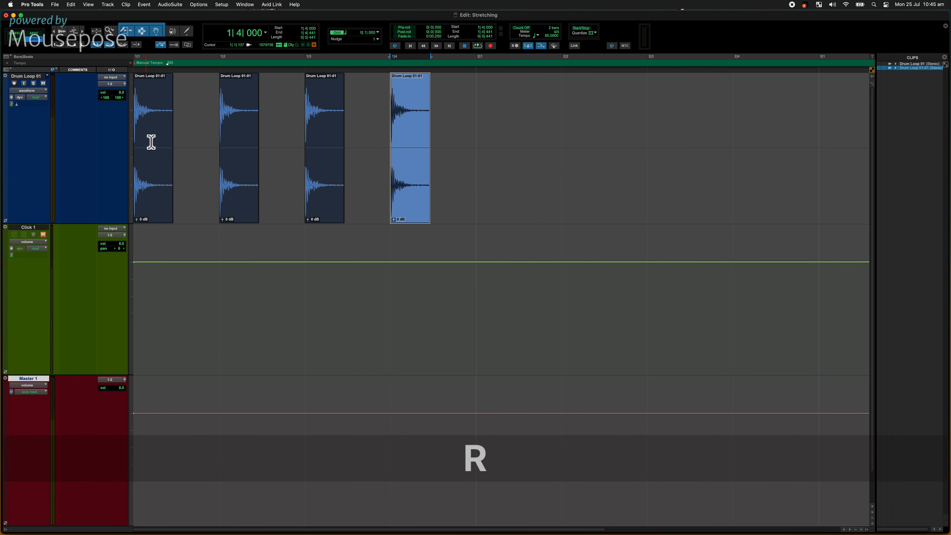
pyautogui.click(157, 195)
pyautogui.keyDown('shift'); pyautogui.click(226, 209); pyautogui.keyUp('shift')
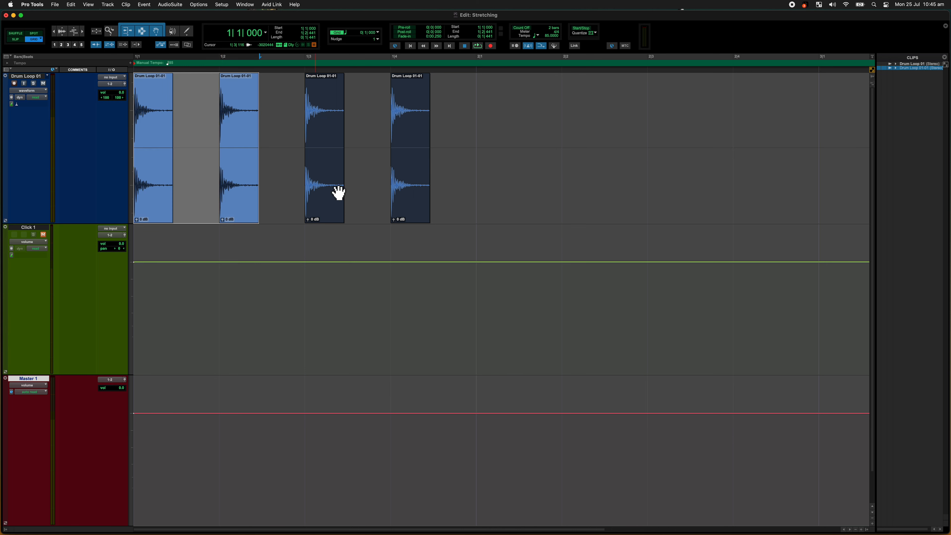
pyautogui.click(325, 187)
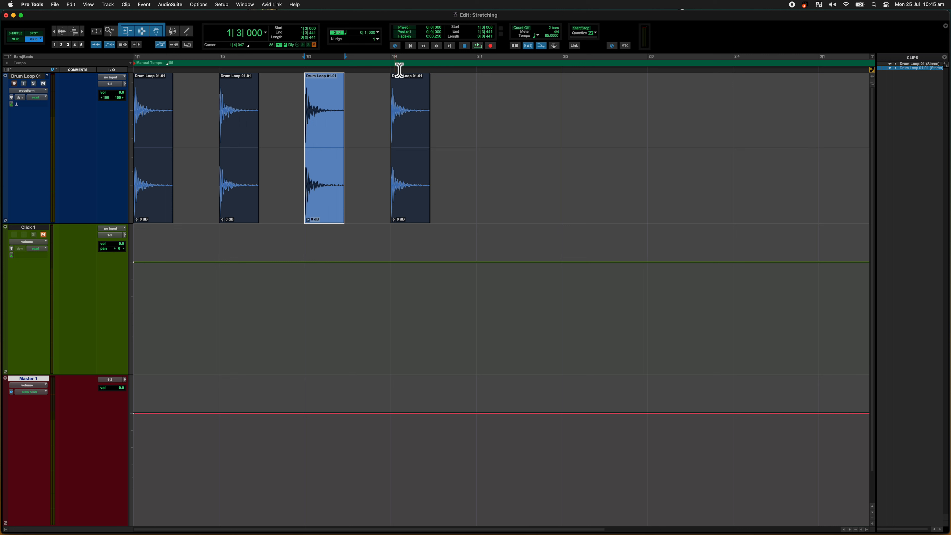
pyautogui.moveTo(479, 91); pyautogui.dragTo(129, 99)
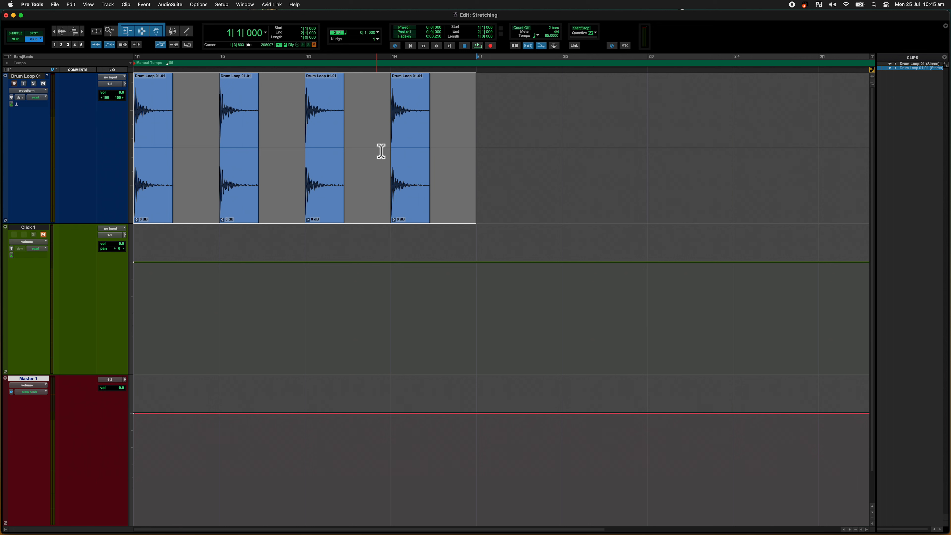
pyautogui.click(470, 157)
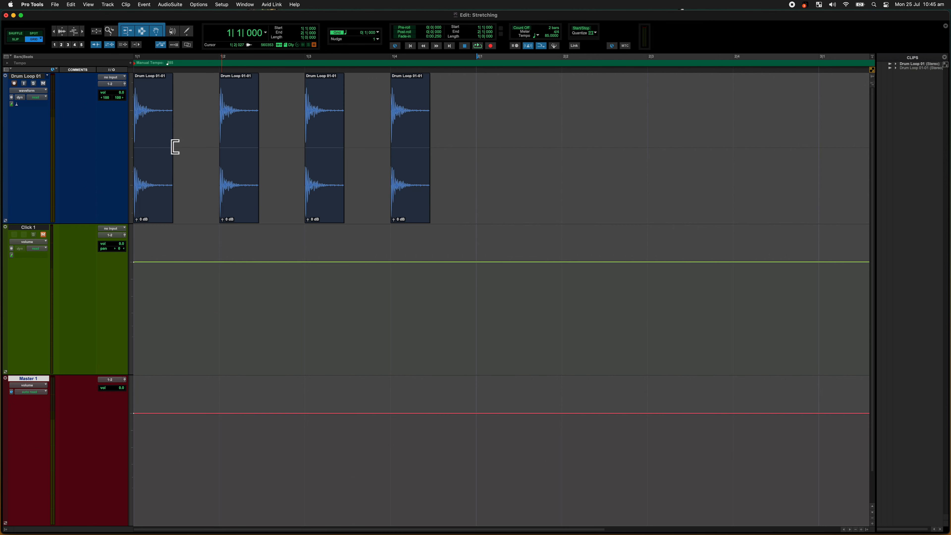
# Step: Switch the Drum Loop 01 track to the sample timebase and delete the four drum hit clips from bar 1
pyautogui.click(11, 104)
pyautogui.click(32, 109)
pyautogui.moveTo(483, 105); pyautogui.dragTo(102, 95)
pyautogui.press('BackSpace')
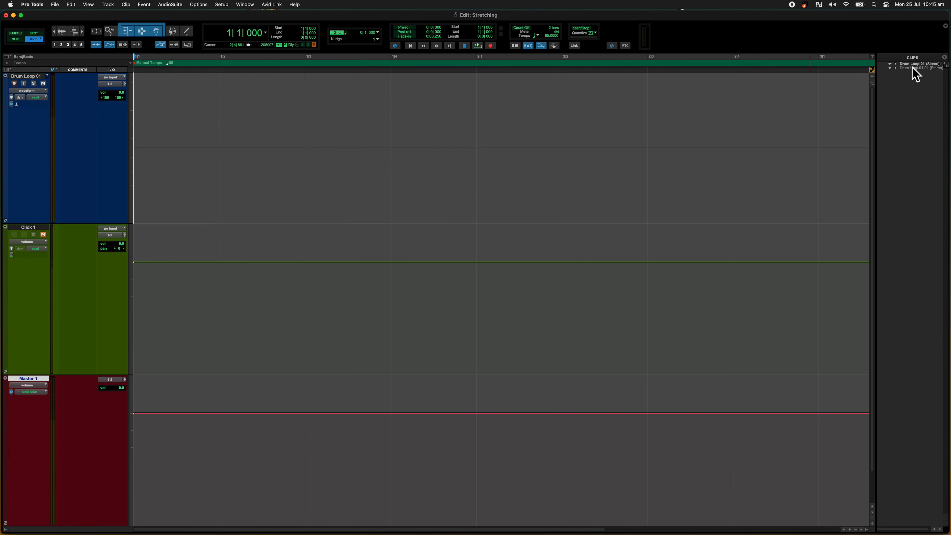
# Step: Place the full Drum Loop 01 clip at the start of bar 1 on the Drum Loop 01 track and play it back
pyautogui.moveTo(912, 65); pyautogui.dragTo(174, 144)
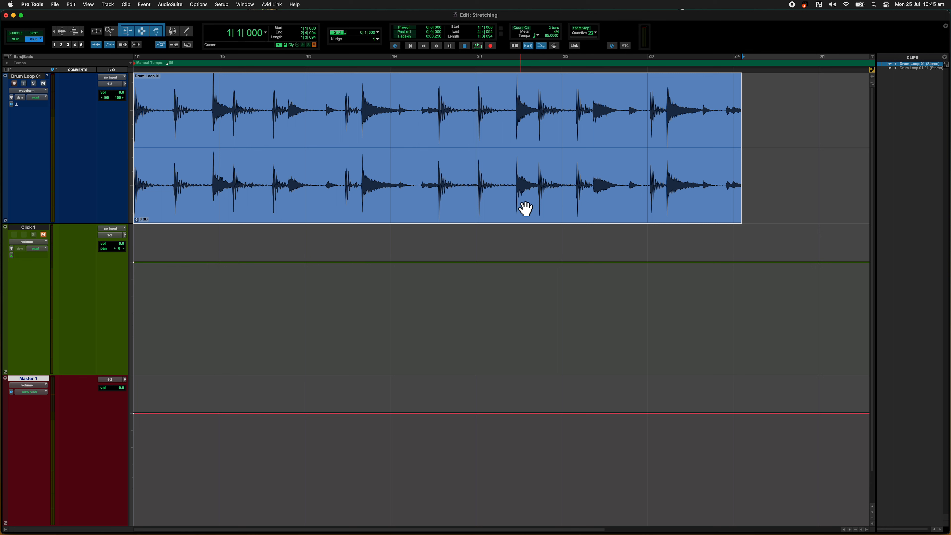
pyautogui.press('space')
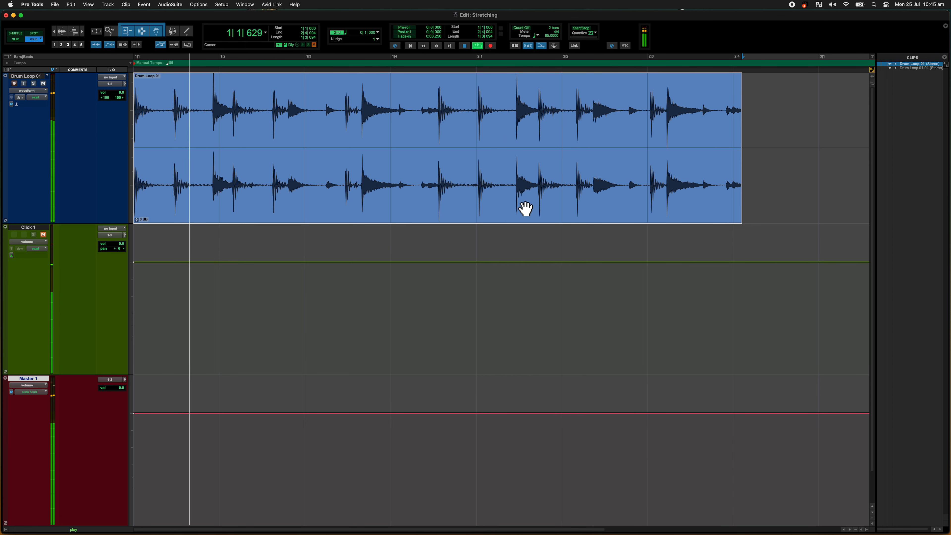
pyautogui.press('space')
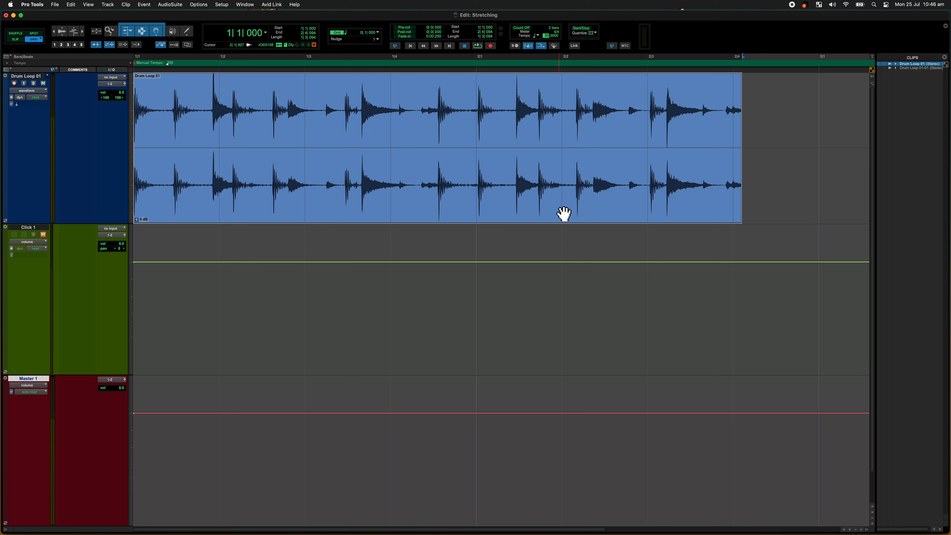
# Step: Turn off loop playback and play the full drum loop
pyautogui.rightClick(481, 46)
pyautogui.click(487, 73)
pyautogui.press('space')
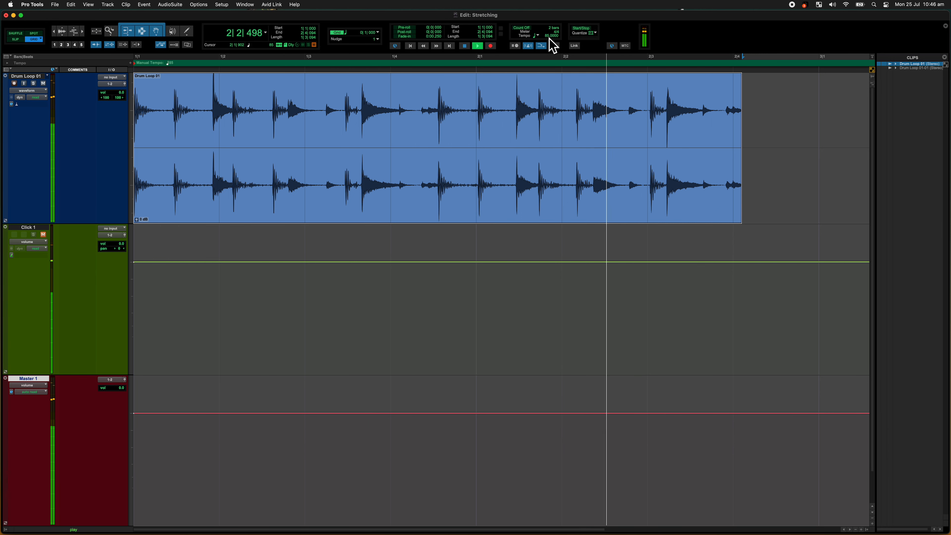
pyautogui.press('space')
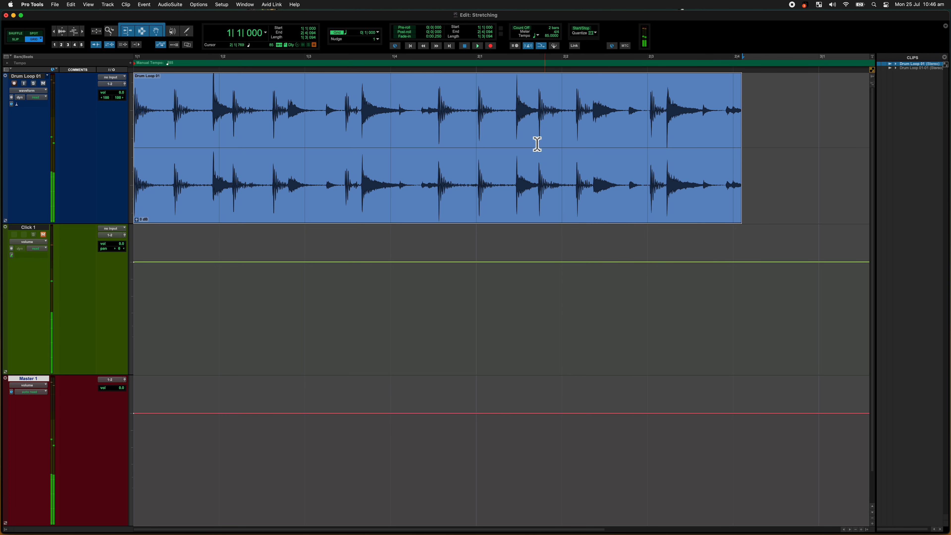
# Step: Turn loop playback back on and tap along with the playing drum loop in the tempo value to find its tempo
pyautogui.rightClick(478, 46)
pyautogui.click(492, 73)
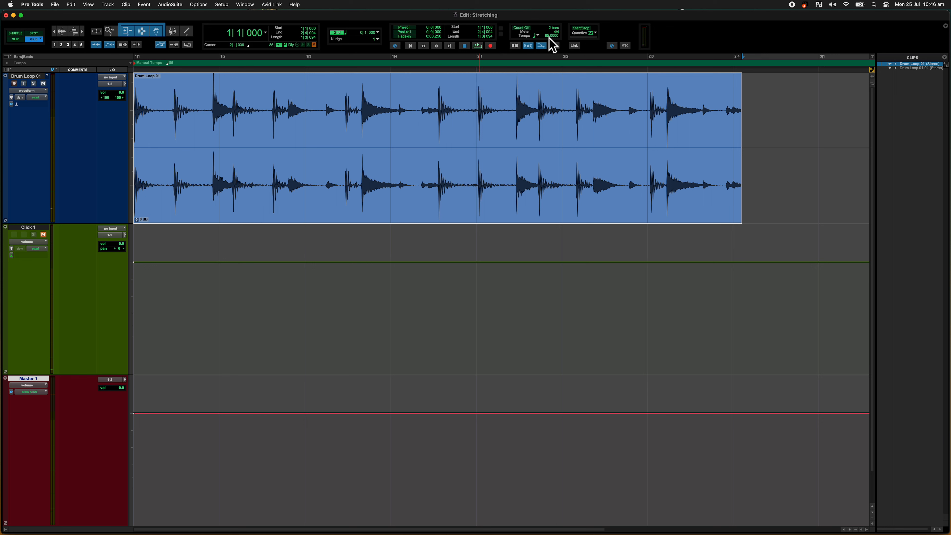
pyautogui.click(548, 38)
pyautogui.press('space')
pyautogui.press('t')
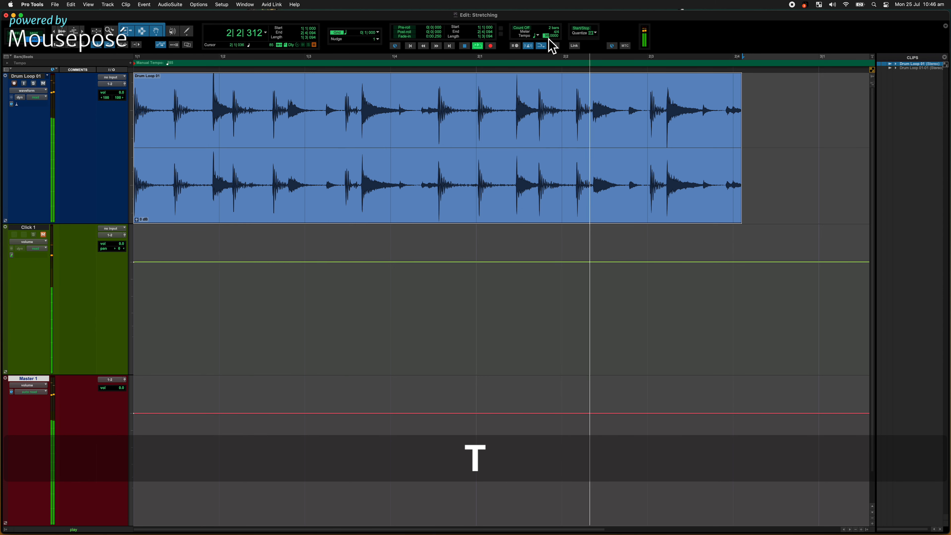
pyautogui.press('space')
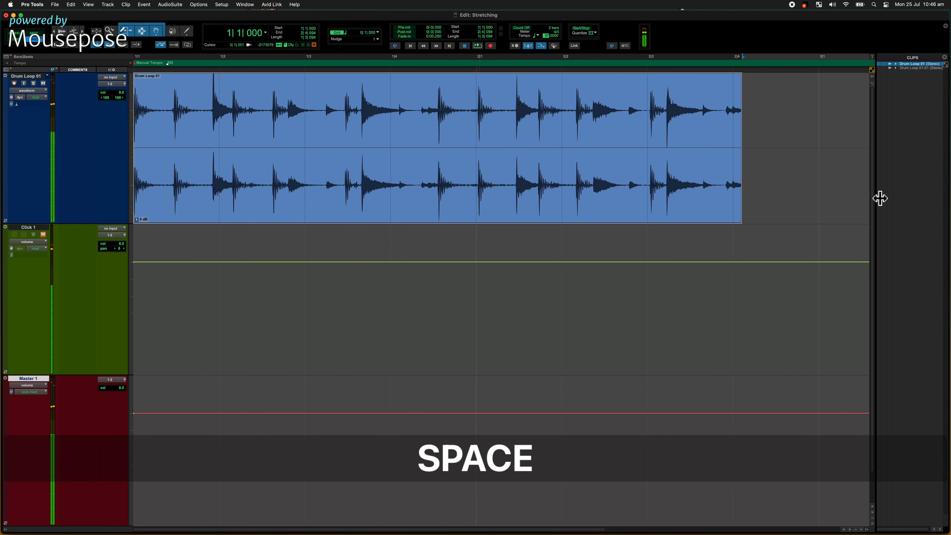
# Step: Return to the session start and set the session tempo to 97 BPM, leaving the new memory location uncreated
pyautogui.click(809, 159)
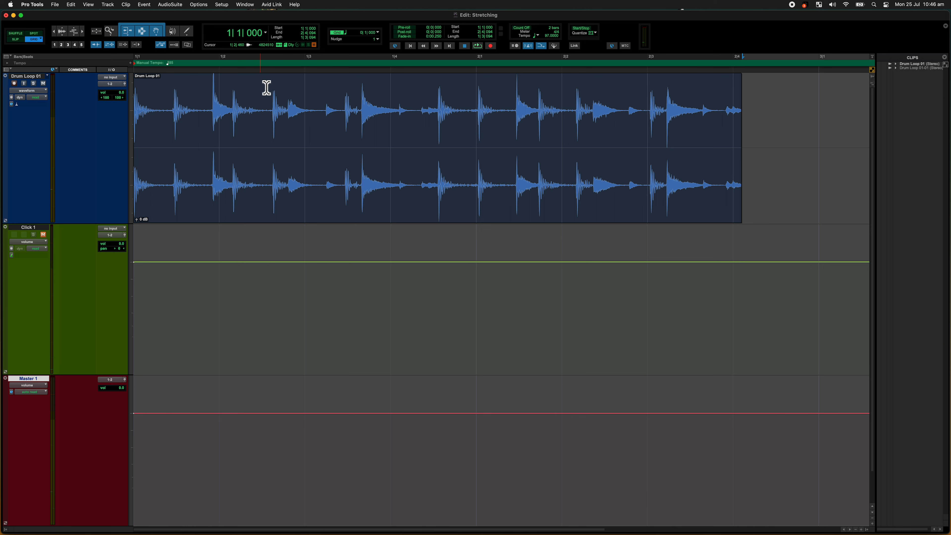
pyautogui.press('Return')
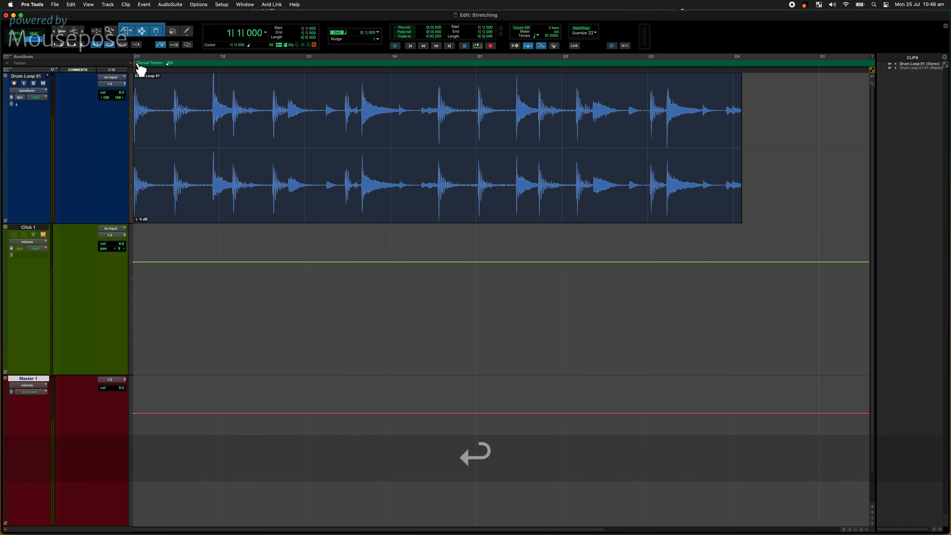
pyautogui.click(549, 36)
pyautogui.write('97')
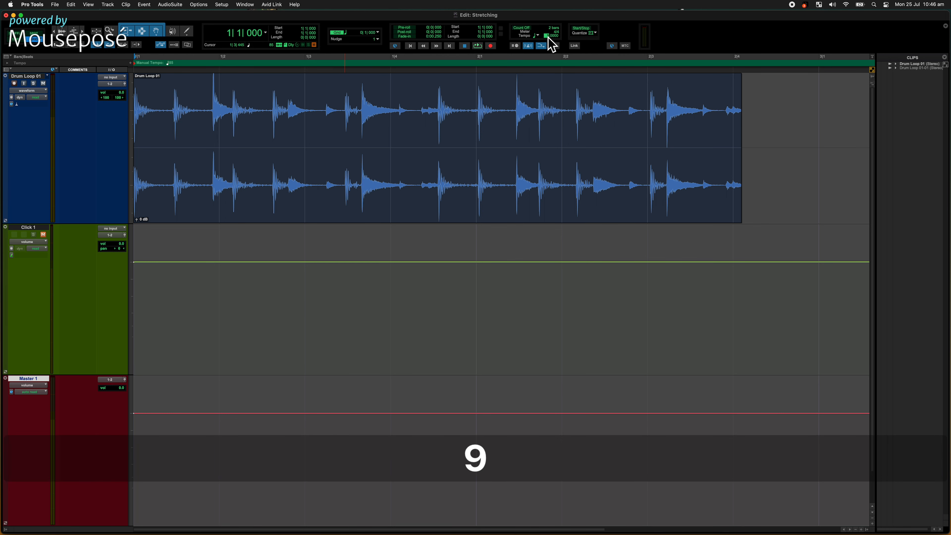
pyautogui.press('KP_Enter')
pyautogui.press('KP_Enter')
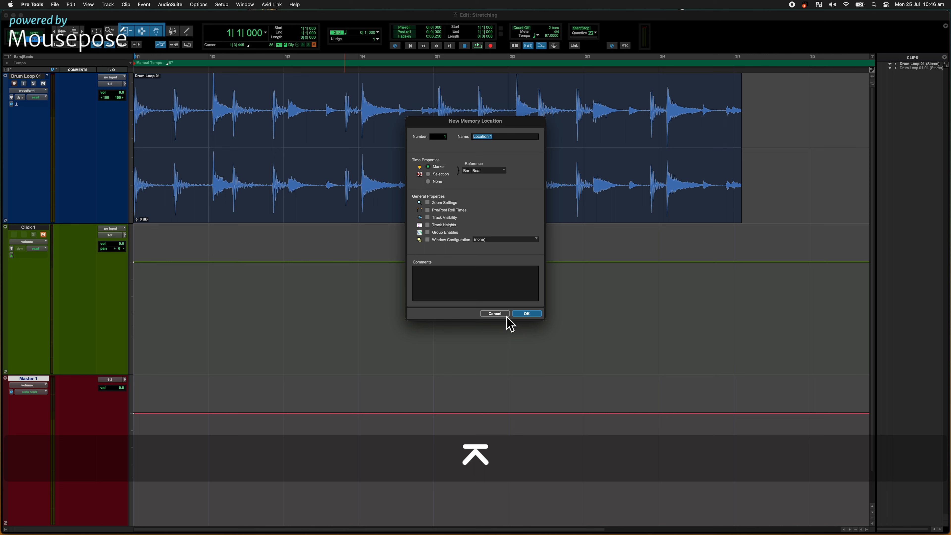
pyautogui.press('KP_Enter')
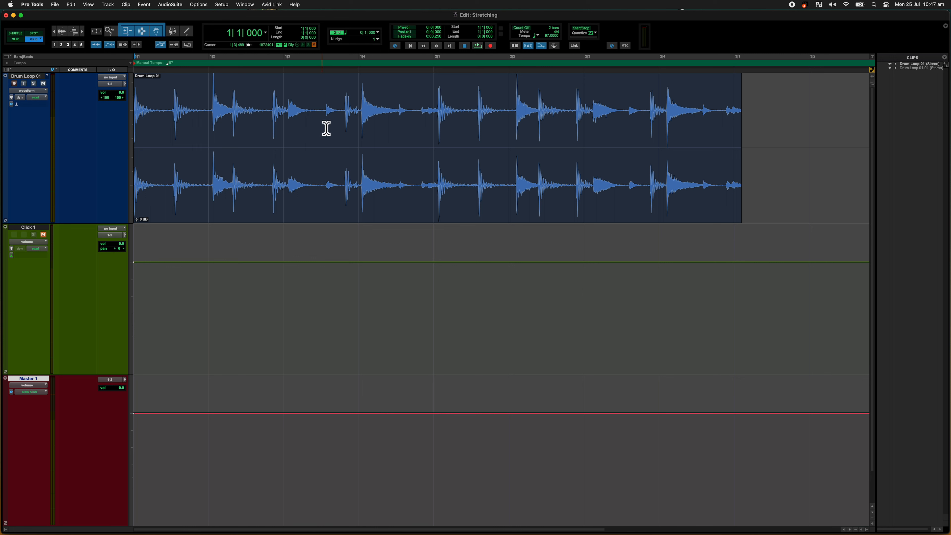
# Step: Enable Rhythmic elastic audio on the Drum Loop 01 track and place the edit cursor at bar 3
pyautogui.click(32, 91)
pyautogui.click(34, 92)
pyautogui.click(767, 101)
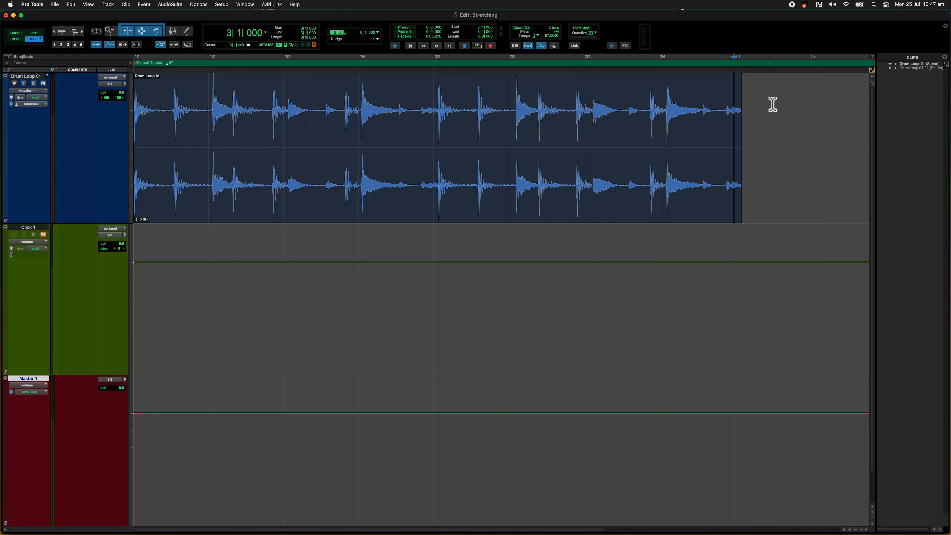
# Step: Display the Drum Loop 01 track in analysis view to inspect its transients and change it to warp view
pyautogui.click(35, 91)
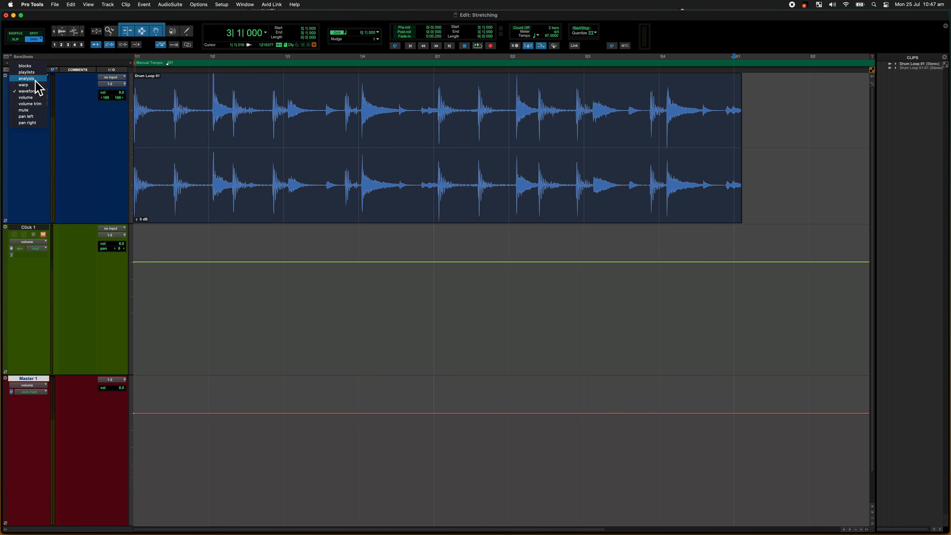
pyautogui.click(28, 78)
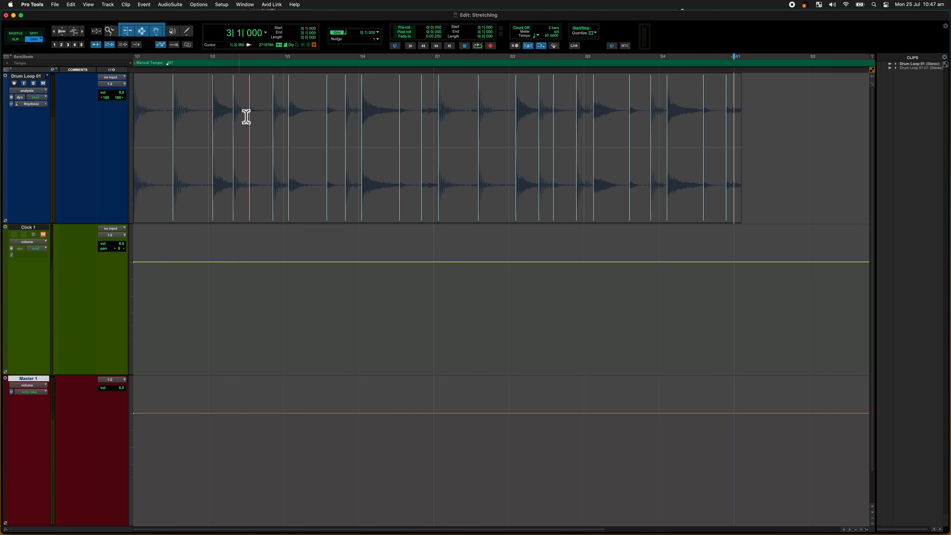
pyautogui.moveTo(31, 91); pyautogui.dragTo(33, 97)
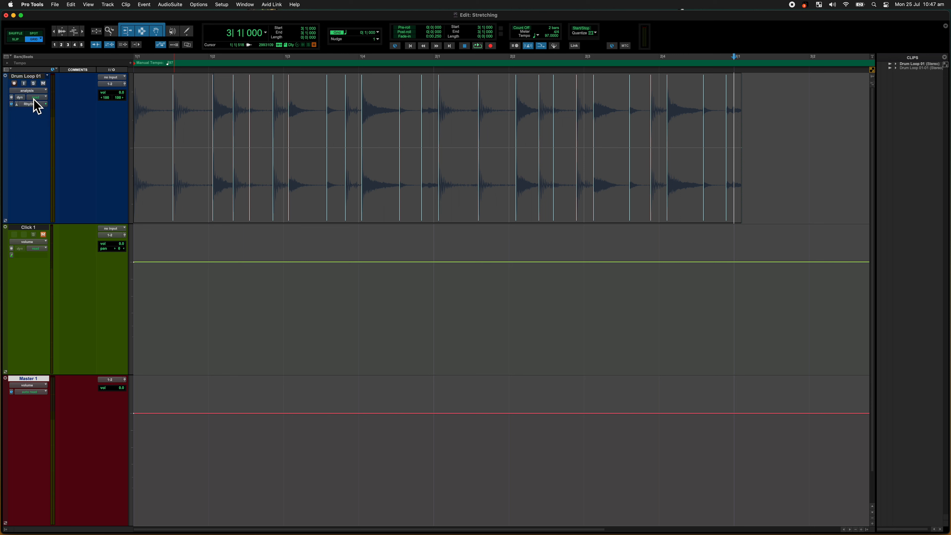
# Step: Try stretching the loop from the hit near bar 2, undo that, and add a warp marker on the following hit
pyautogui.click(445, 199)
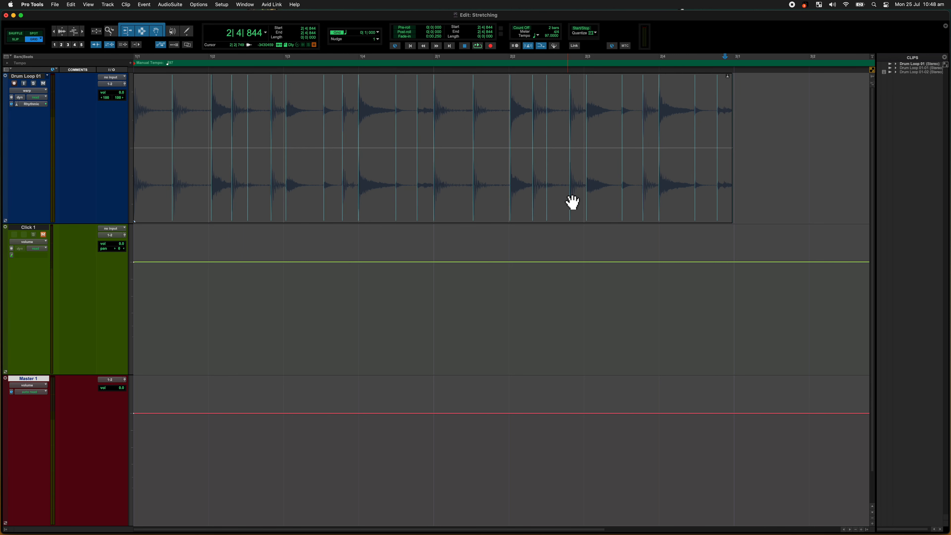
pyautogui.press('z')
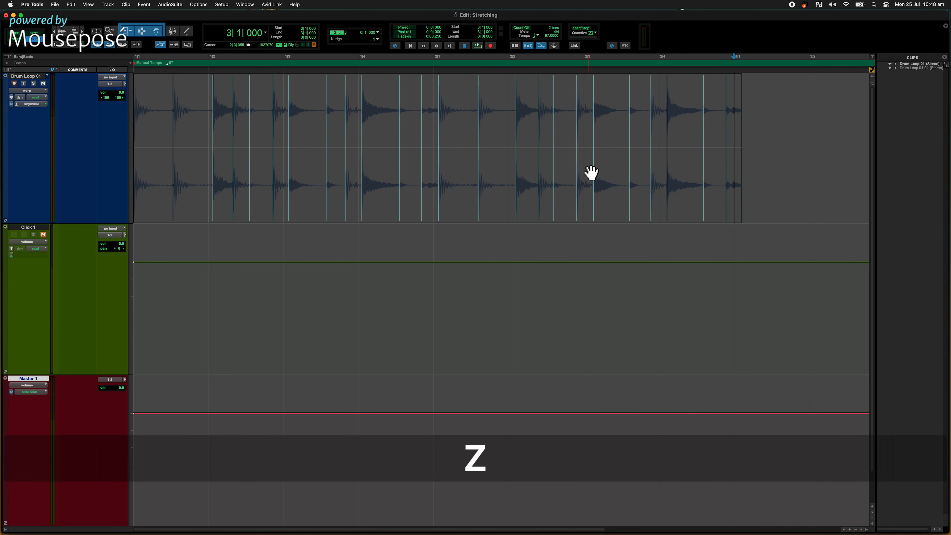
pyautogui.click(480, 193)
pyautogui.click(483, 194)
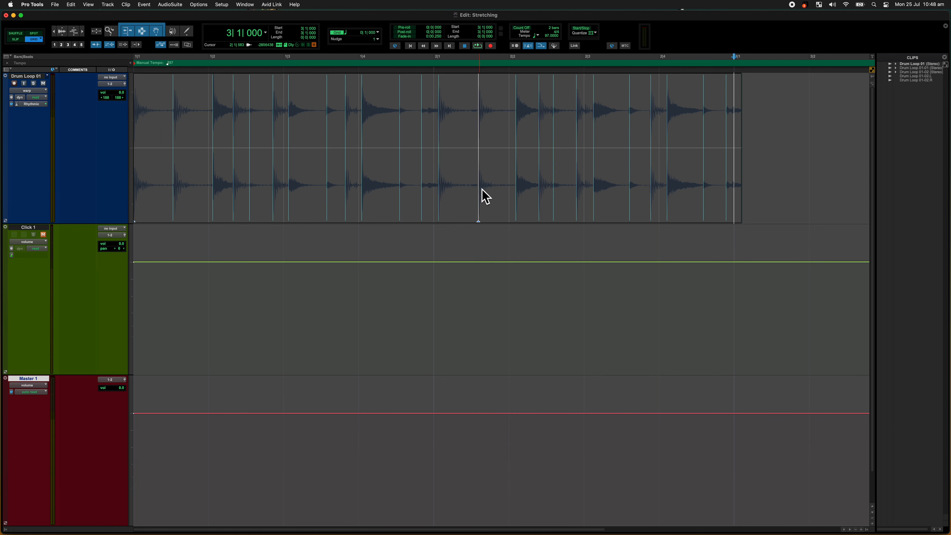
# Step: Pin the beat 2|2 hit and the hit after it with warp markers, try shifting the 2|2 hit in time, and undo the warp edits
pyautogui.click(519, 182)
pyautogui.click(543, 184)
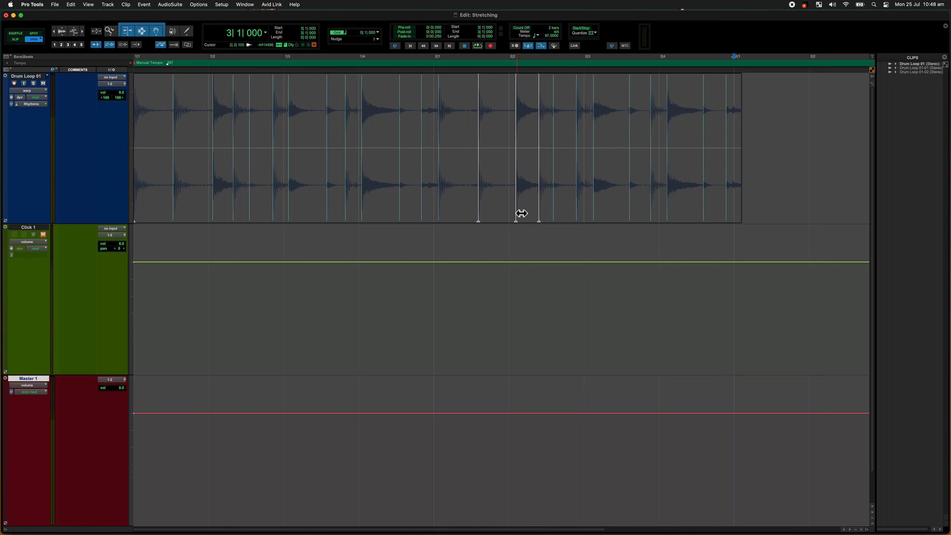
pyautogui.moveTo(519, 213); pyautogui.dragTo(506, 213)
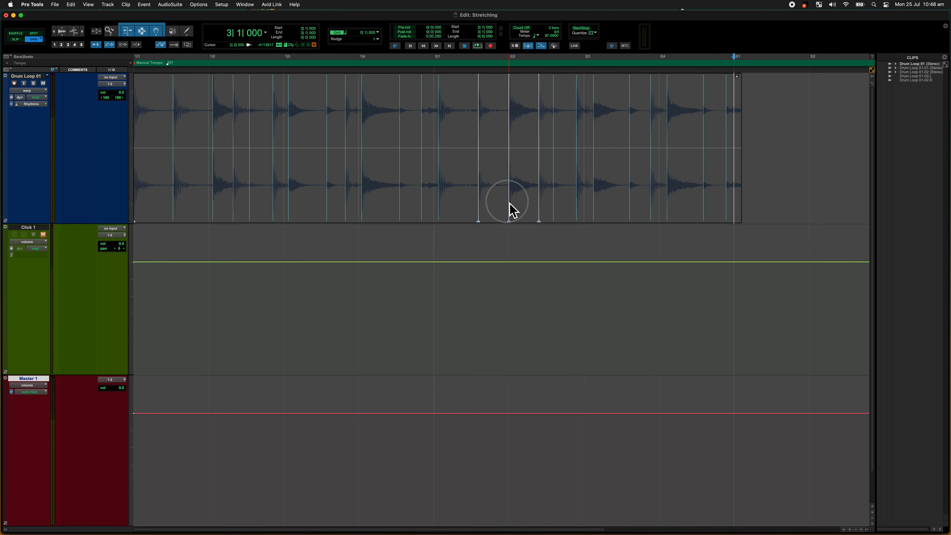
pyautogui.moveTo(508, 200)
pyautogui.mouseDown()
pyautogui.moveTo(492, 206)
pyautogui.moveTo(517, 198)
pyautogui.mouseUp()
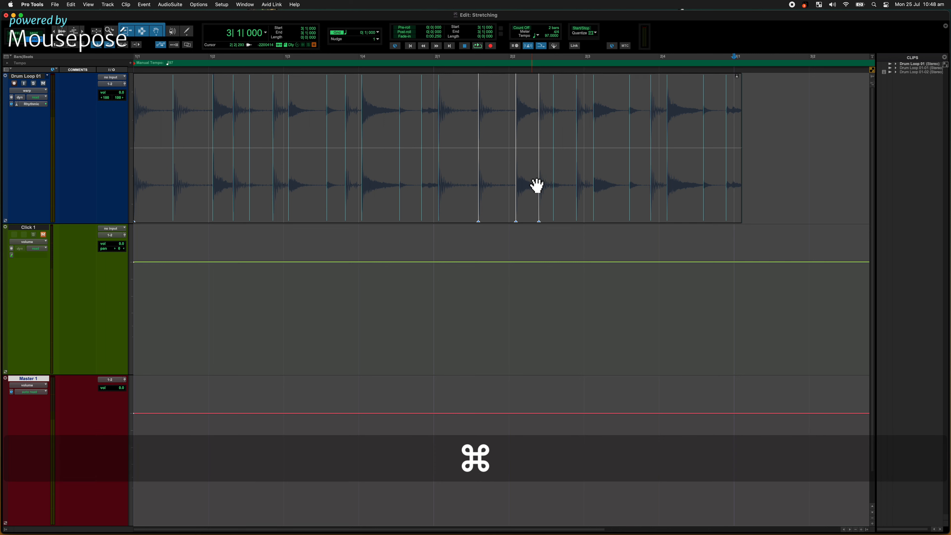
pyautogui.press('super+z')
pyautogui.press('super+z')
pyautogui.press('super+z')
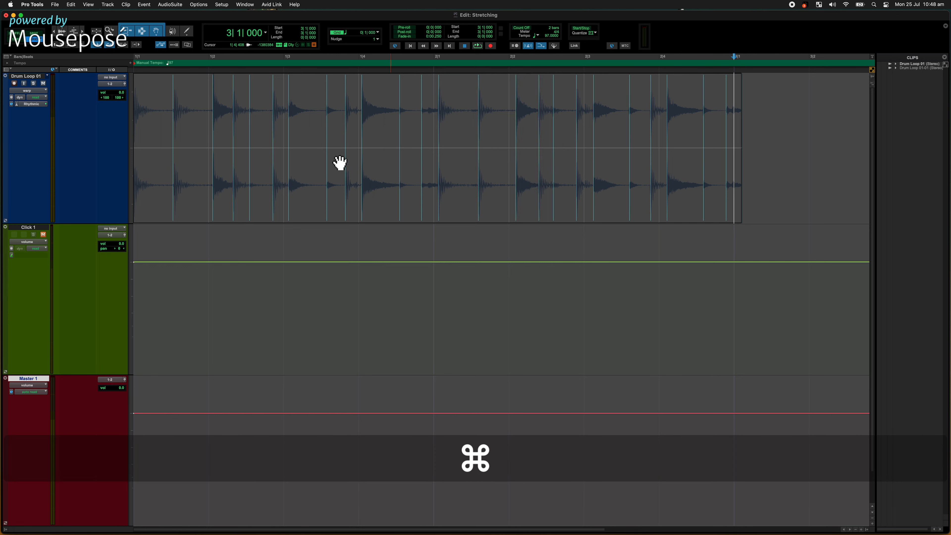
# Step: Using the Grabber tool, stretch the drum loop so its end lands on bar 3 and select the whole clip
pyautogui.click(157, 32)
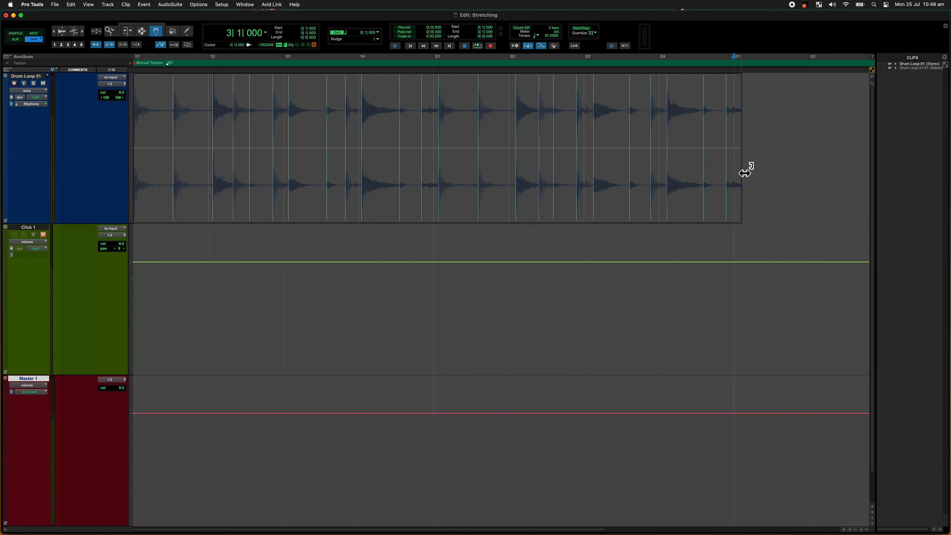
pyautogui.moveTo(741, 165); pyautogui.dragTo(736, 139)
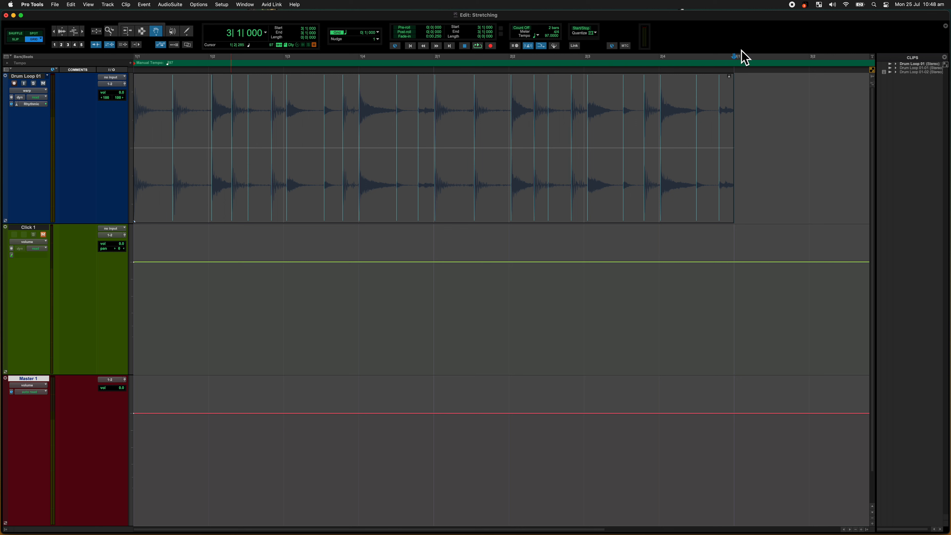
pyautogui.click(715, 145)
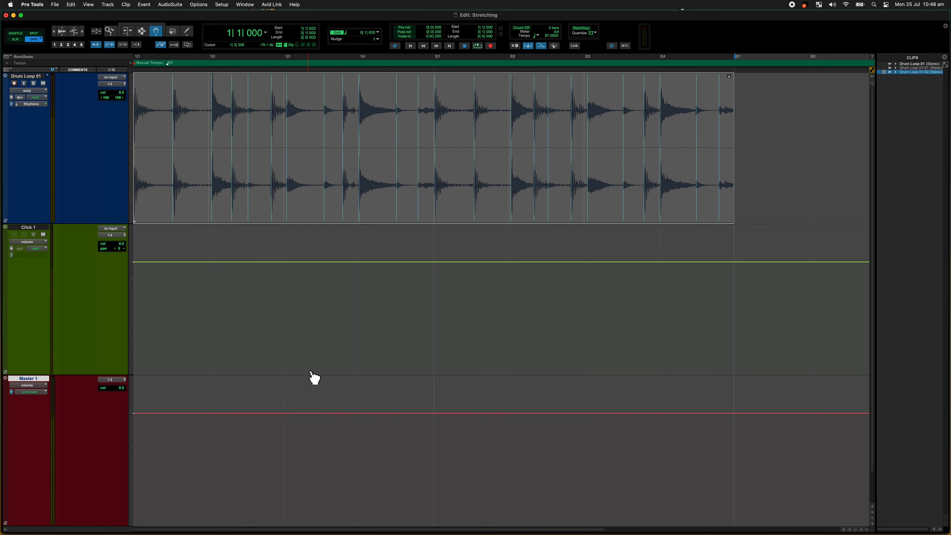
# Step: Play the stretched drum loop against the click to check its timing, and stop playback
pyautogui.press('space')
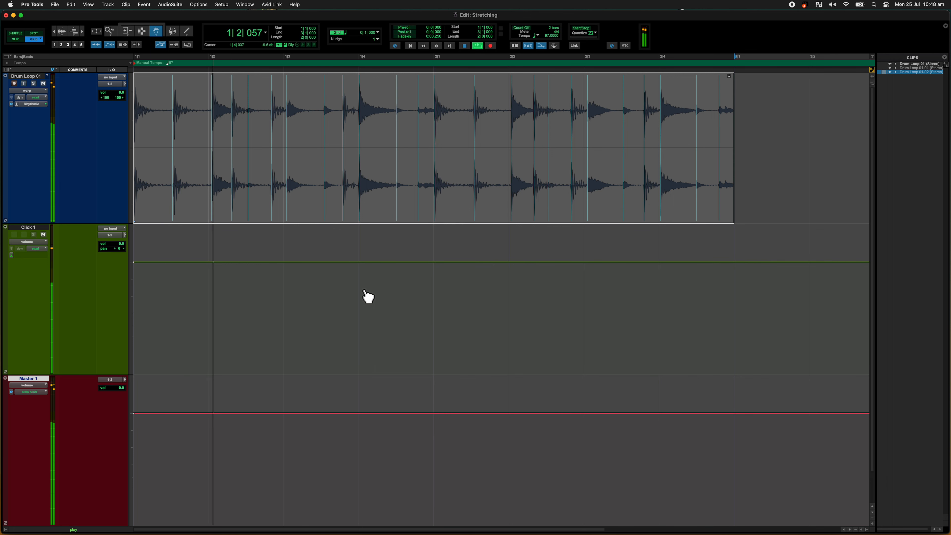
pyautogui.press('space')
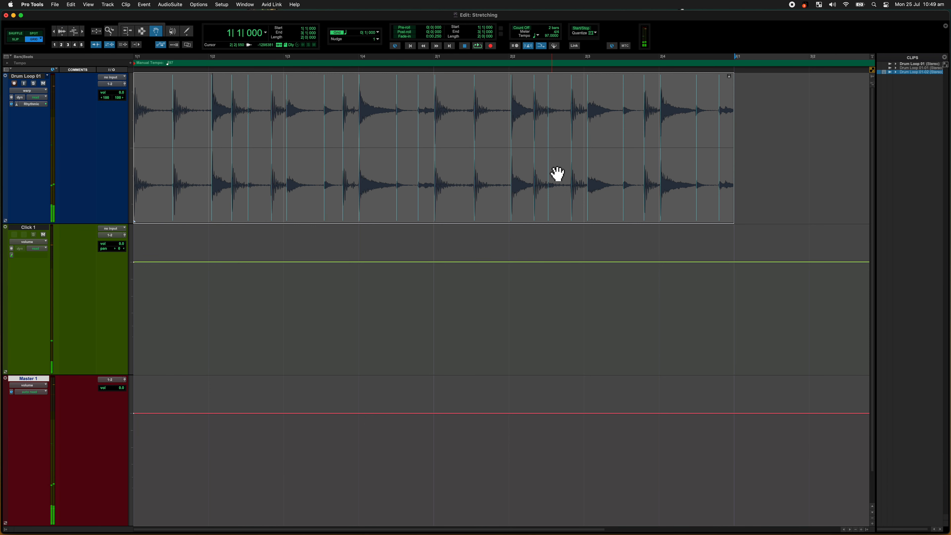
pyautogui.click(490, 200)
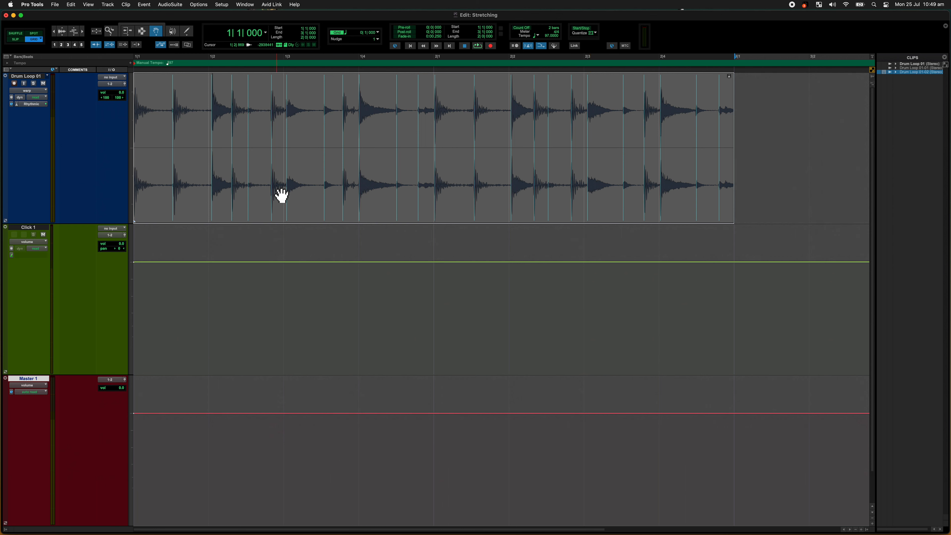
# Step: Open the Quantize event operation for the selected loop, keeping Elastic Audio Events as what to quantize
pyautogui.click(144, 4)
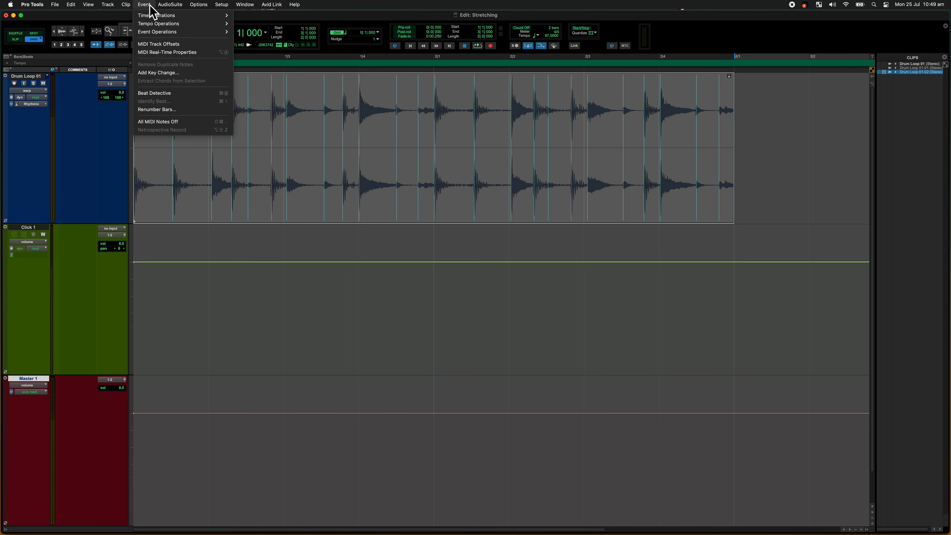
pyautogui.moveTo(169, 33)
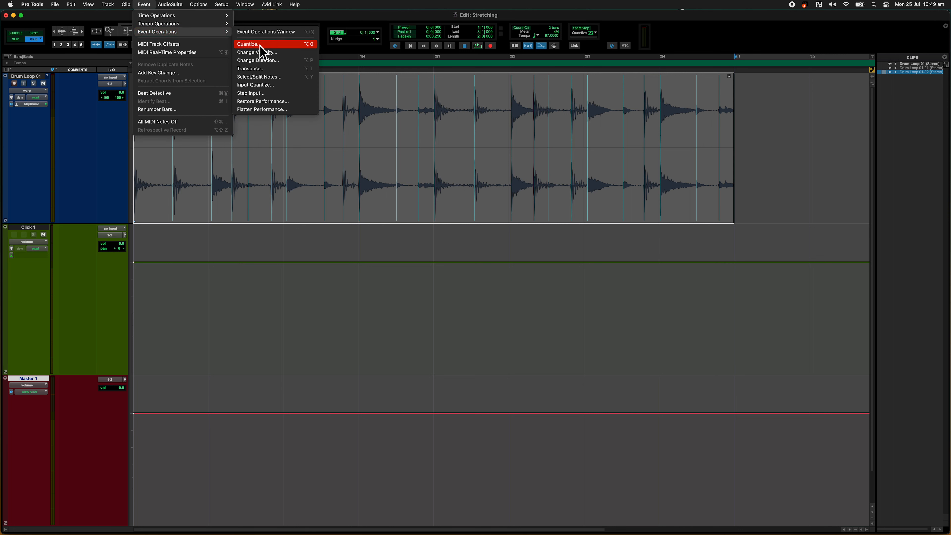
pyautogui.click(312, 44)
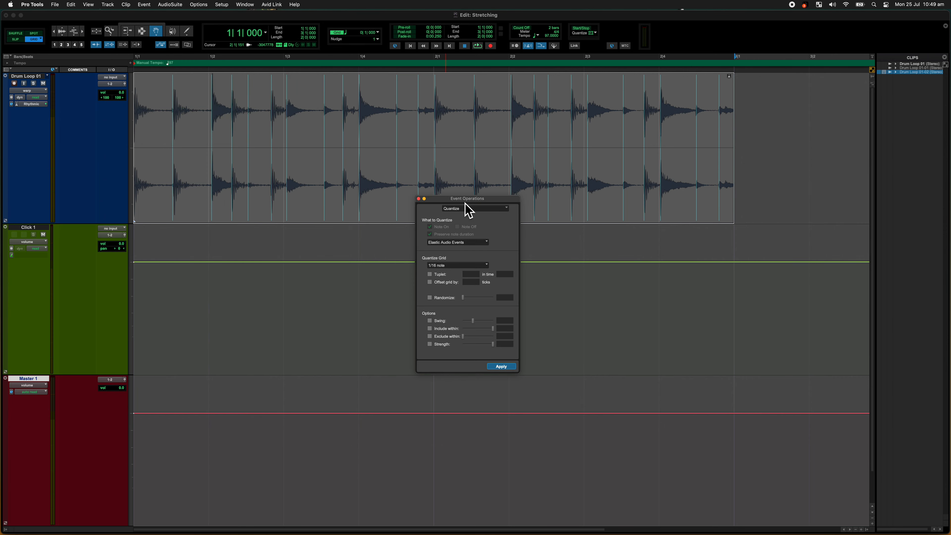
pyautogui.moveTo(465, 200); pyautogui.dragTo(525, 129)
pyautogui.scroll(10, 536, 180)
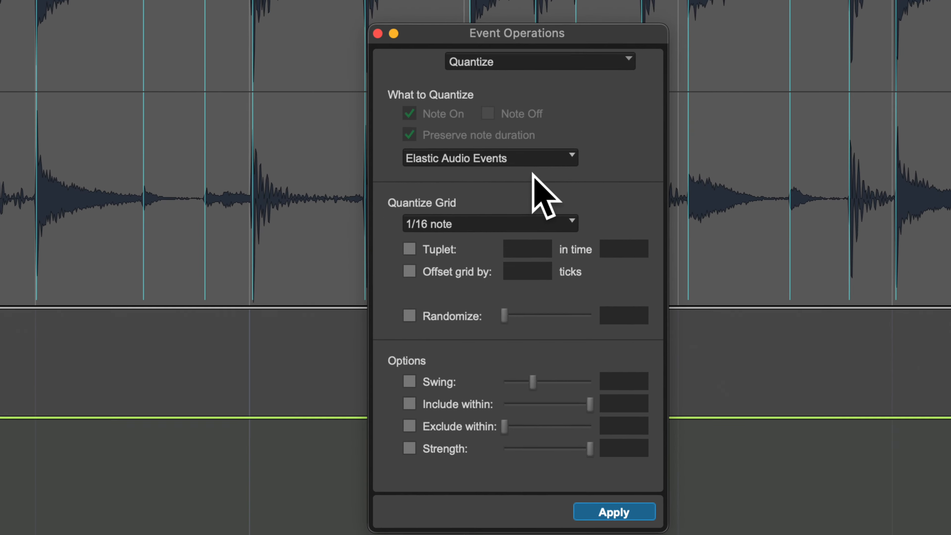
pyautogui.moveTo(532, 32); pyautogui.dragTo(535, 15)
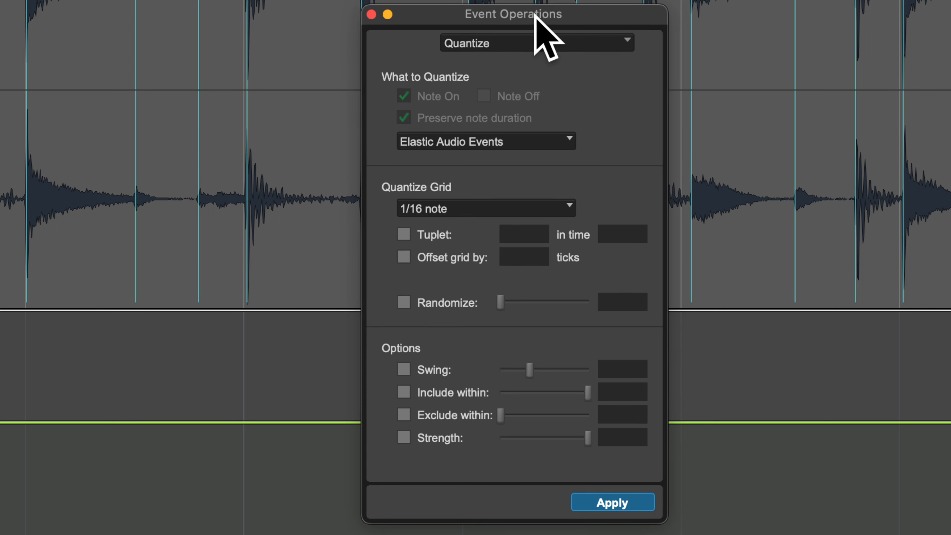
pyautogui.click(506, 39)
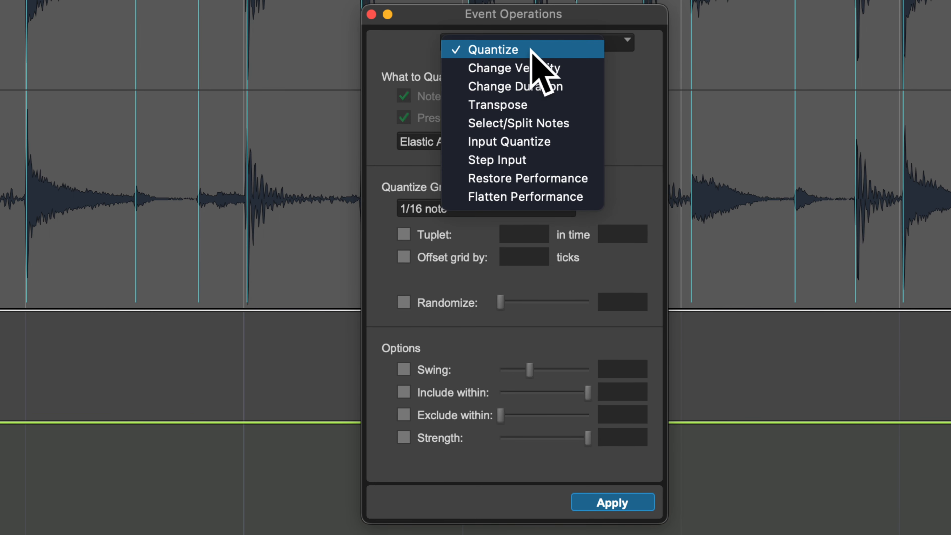
pyautogui.click(637, 75)
pyautogui.click(534, 144)
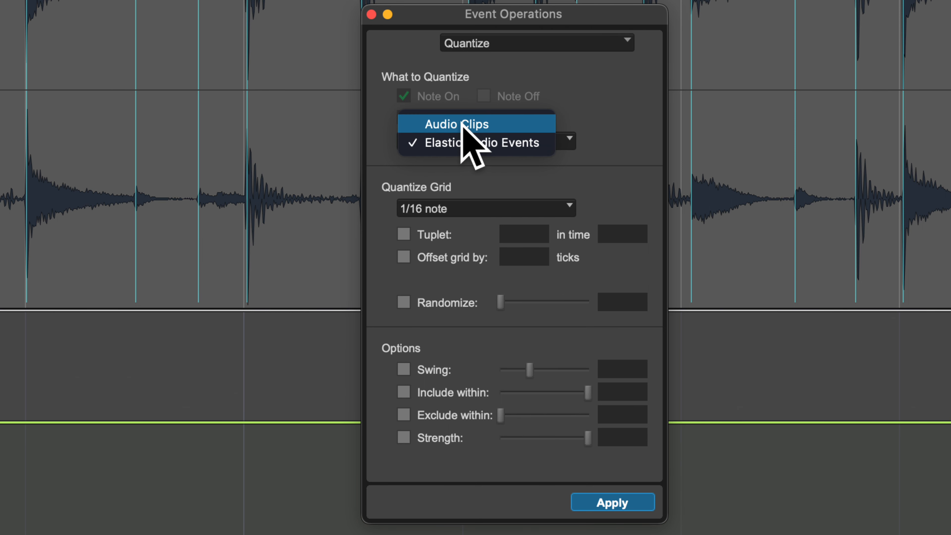
pyautogui.click(516, 170)
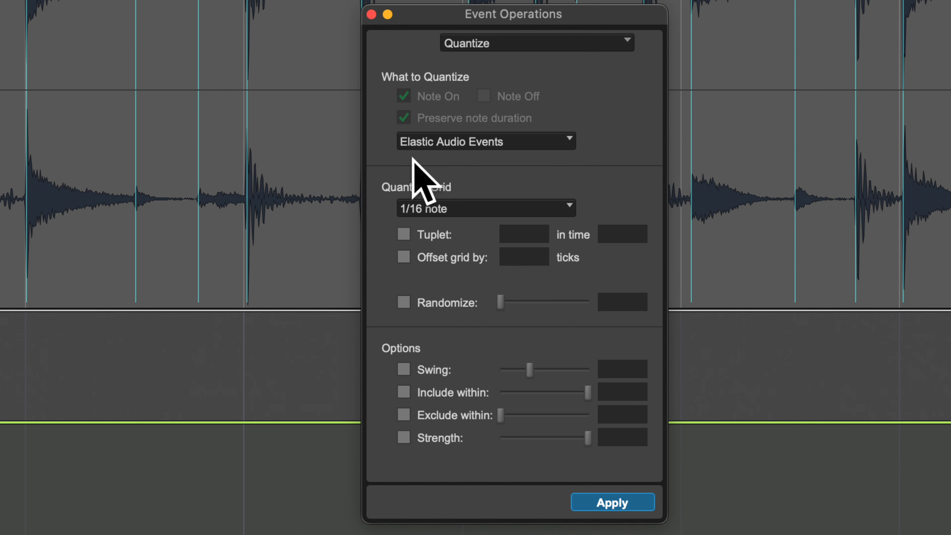
# Step: Try a 1/8 note quantize grid and return it to 1/16 note
pyautogui.click(464, 203)
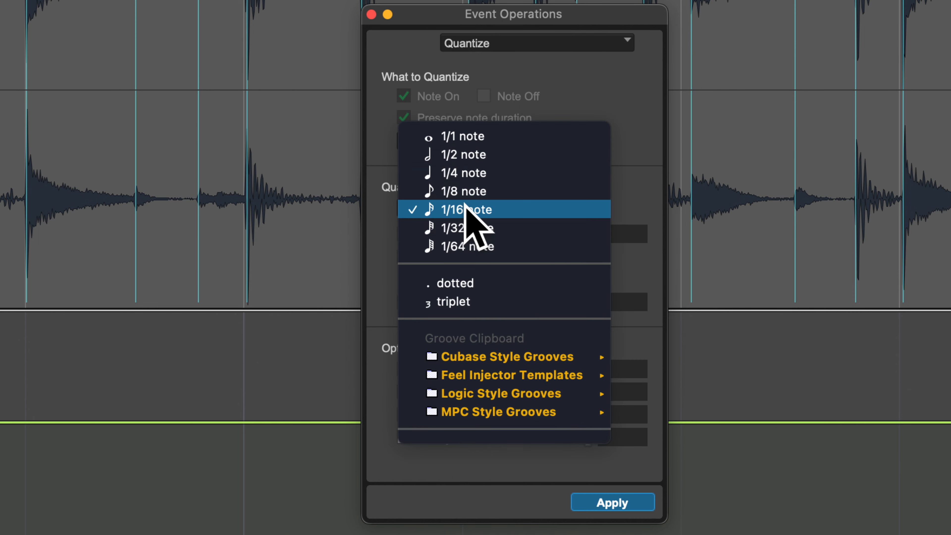
pyautogui.click(487, 193)
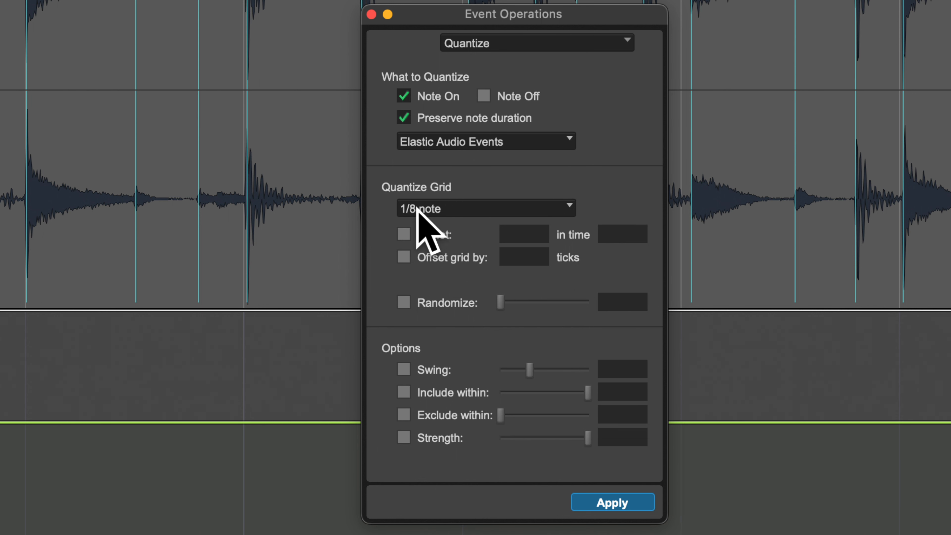
pyautogui.click(451, 216)
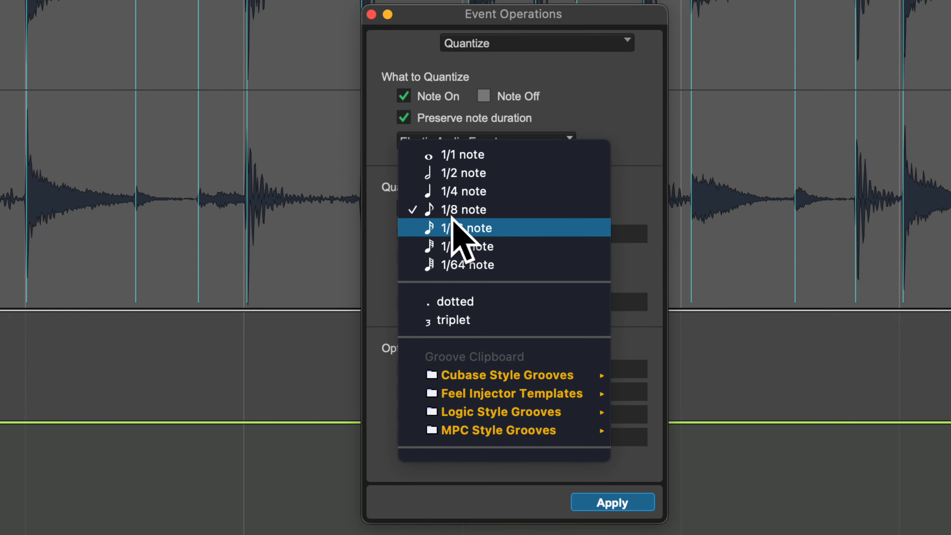
pyautogui.click(455, 227)
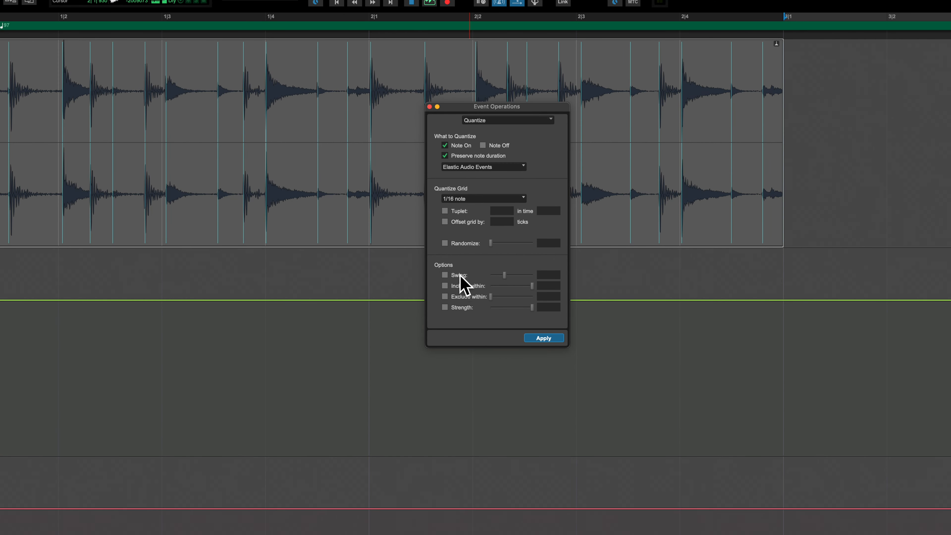
# Step: Try the Swing, Include within and Exclude within quantize options, leaving all three disabled
pyautogui.click(445, 275)
pyautogui.click(445, 286)
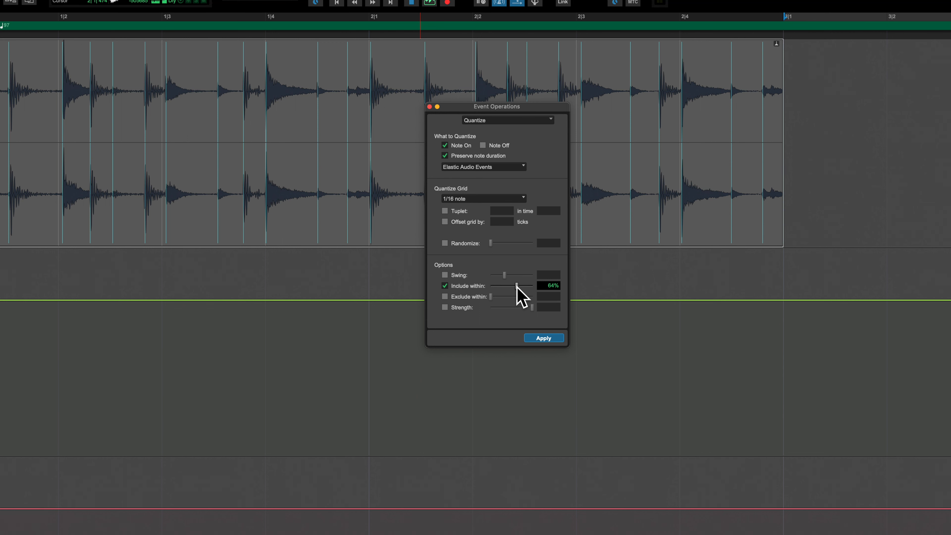
pyautogui.moveTo(517, 286); pyautogui.dragTo(545, 291)
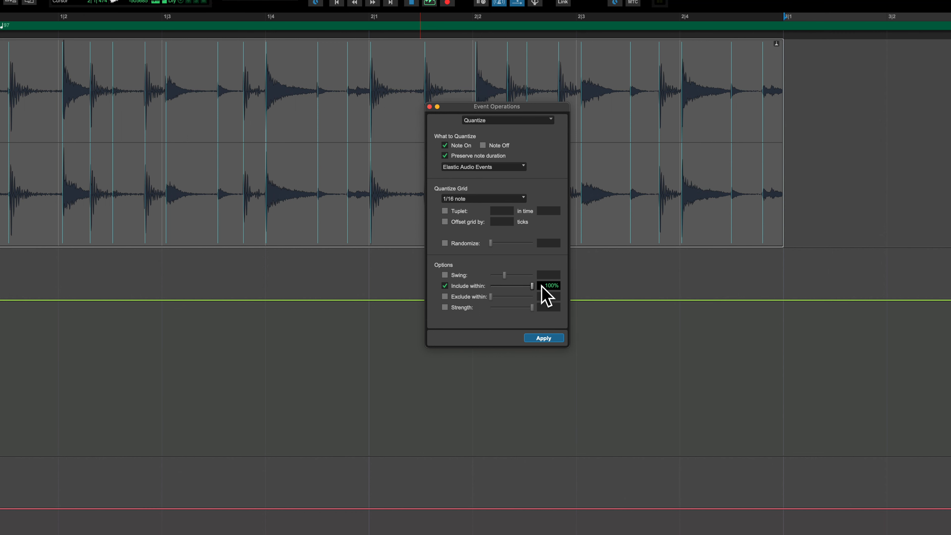
pyautogui.click(445, 287)
pyautogui.click(445, 297)
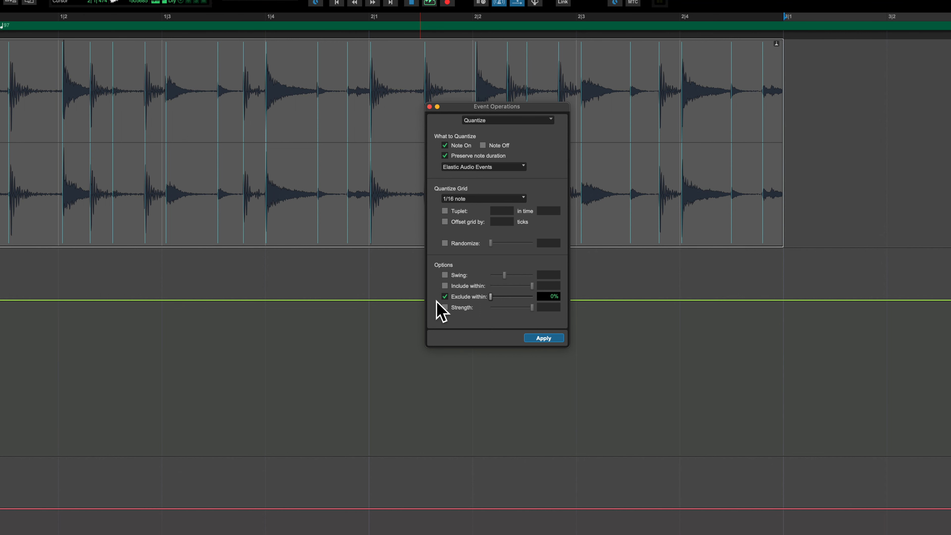
pyautogui.click(445, 296)
# Step: Enable quantize Strength at 100%, apply the quantize to the drum loop, and undo it to compare the hit positions
pyautogui.click(445, 307)
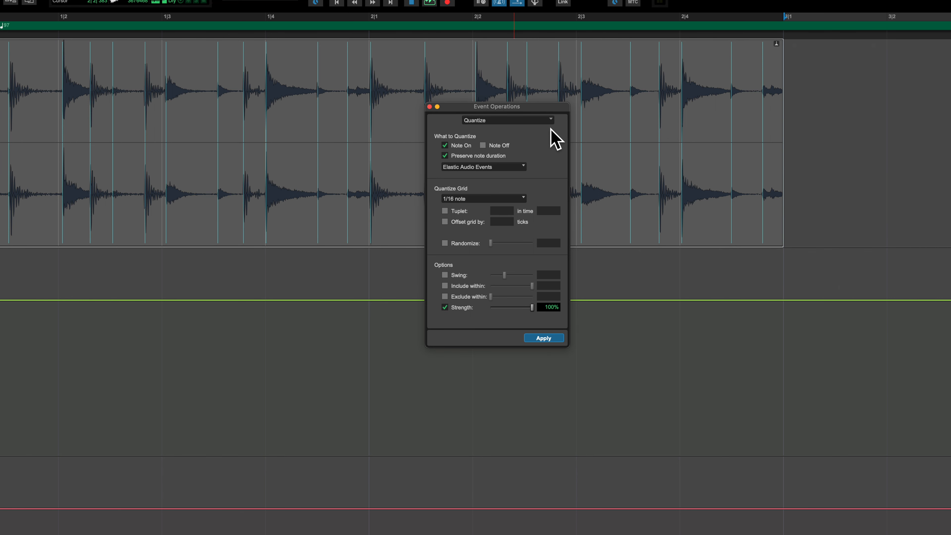
pyautogui.click(547, 338)
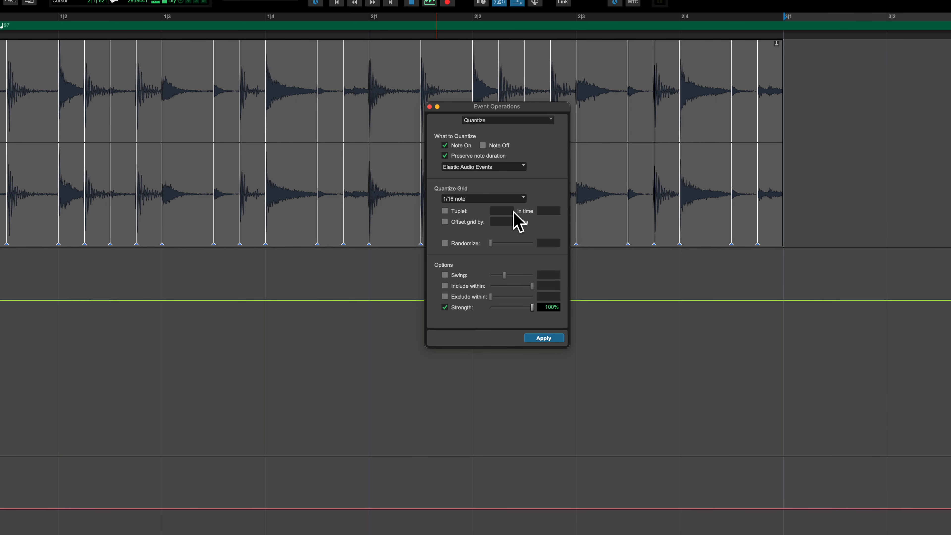
pyautogui.press('super+z')
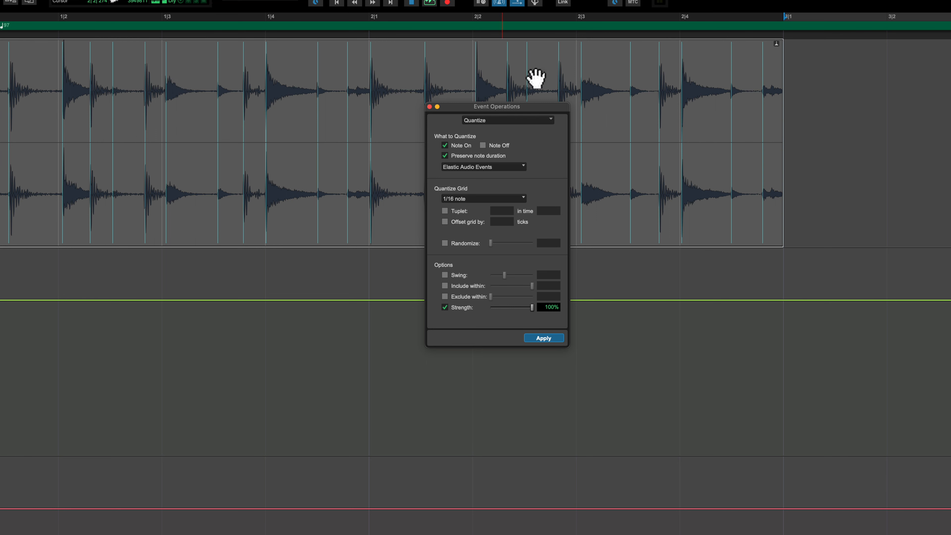
# Step: Reapply the 1/16 note quantize to the drum loop and close the Event Operations window
pyautogui.click(57, 79)
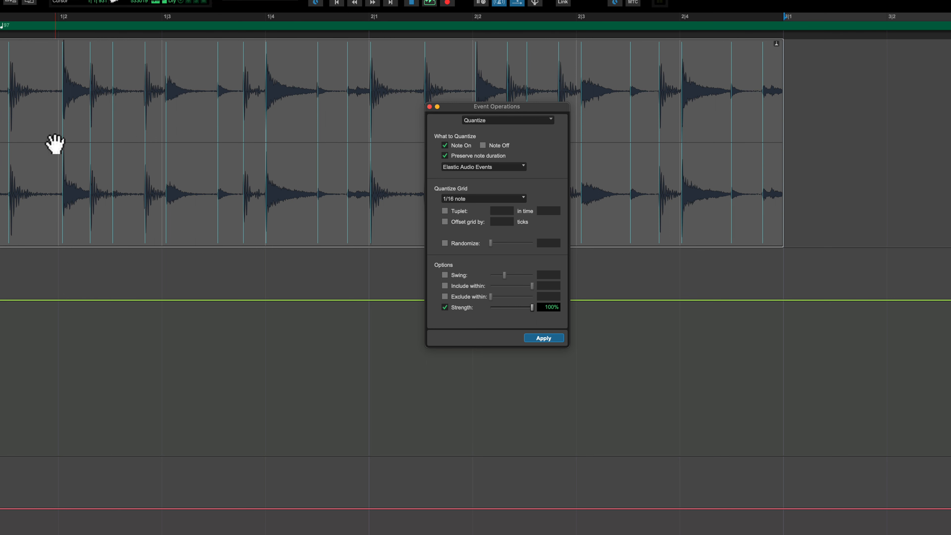
pyautogui.click(57, 134)
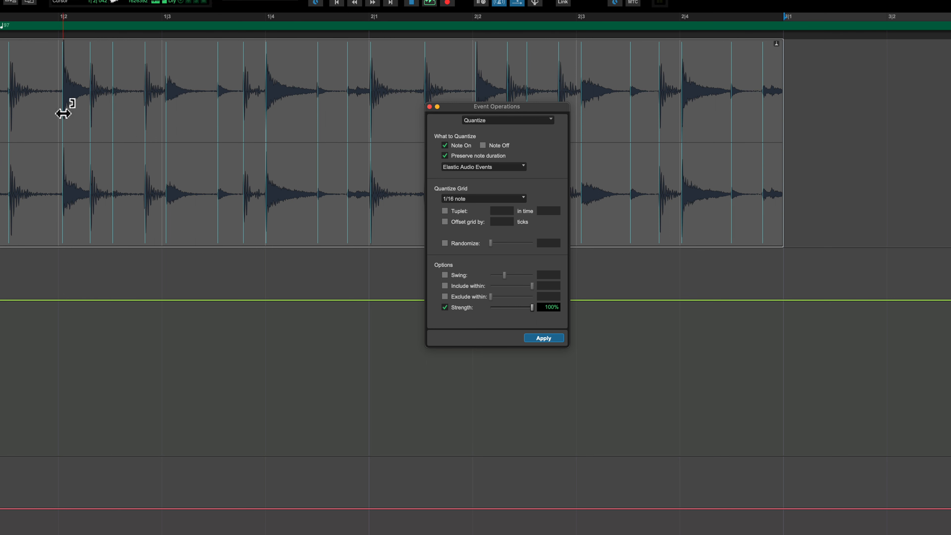
pyautogui.click(56, 107)
pyautogui.press('space')
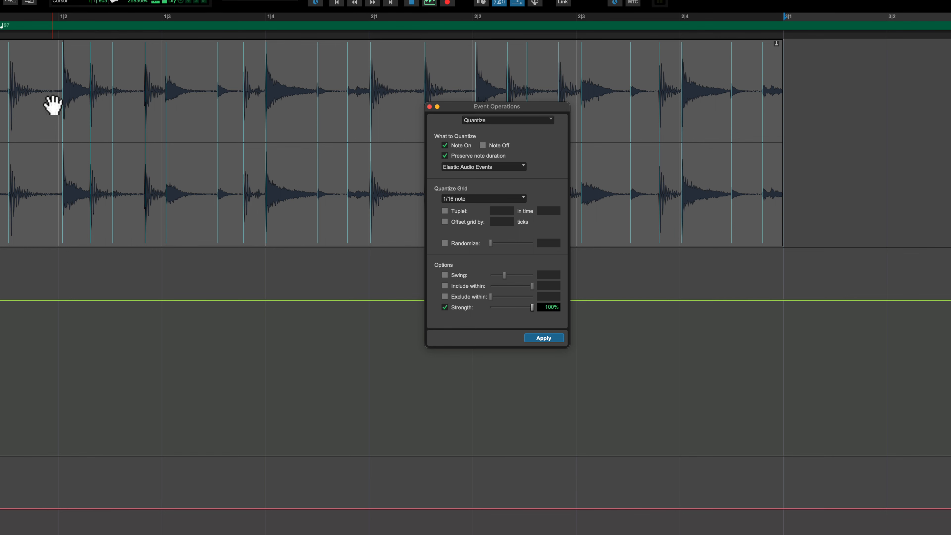
pyautogui.click(544, 339)
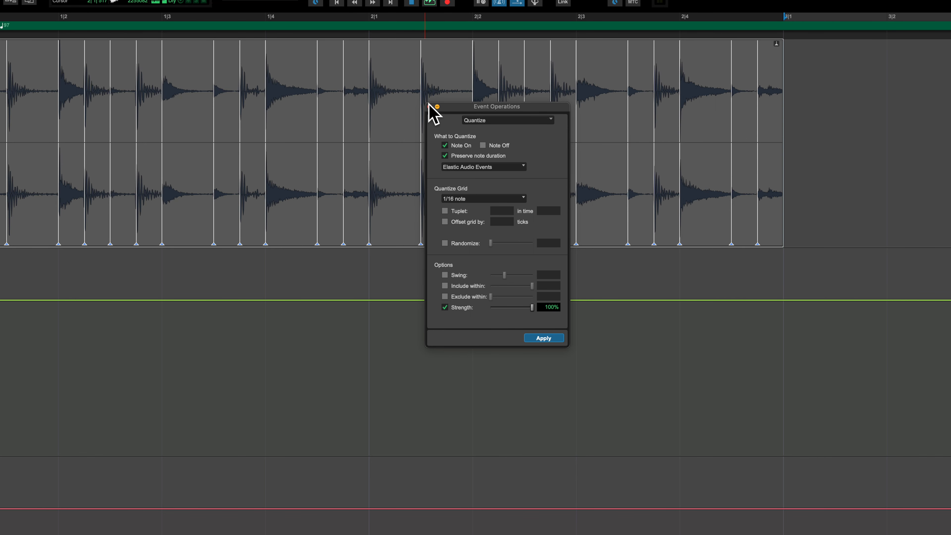
pyautogui.click(430, 107)
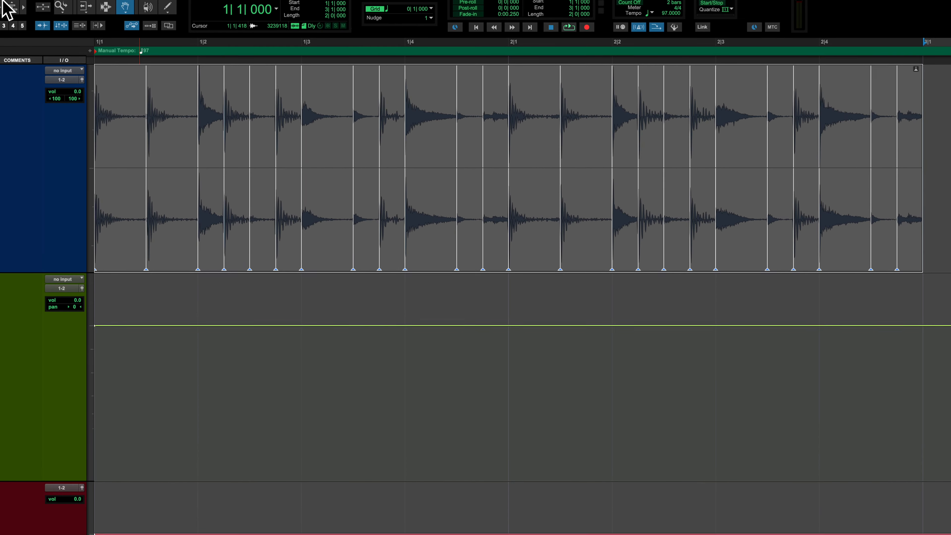
# Step: Play the quantized drum loop against the click, stop playback, and mute the Click 1 track
pyautogui.scroll(-5, 351, 259)
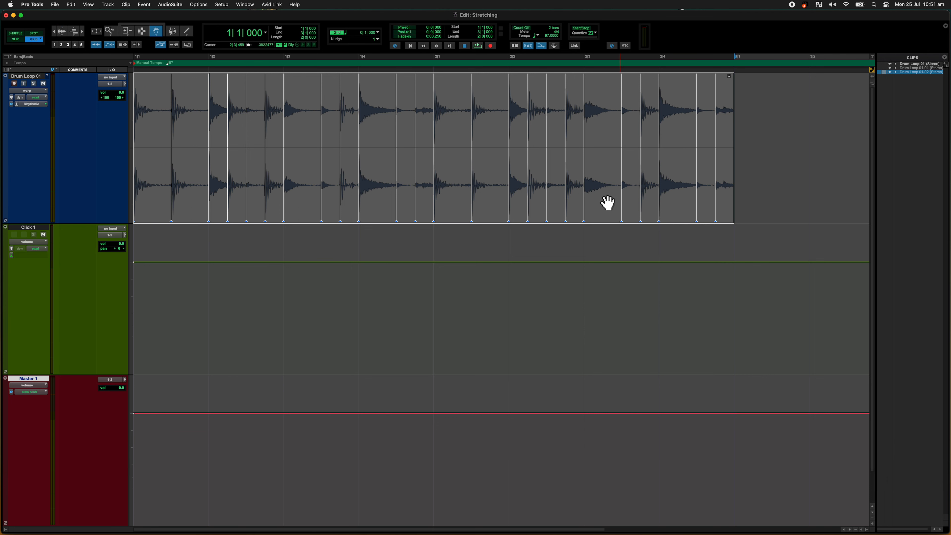
pyautogui.press('space')
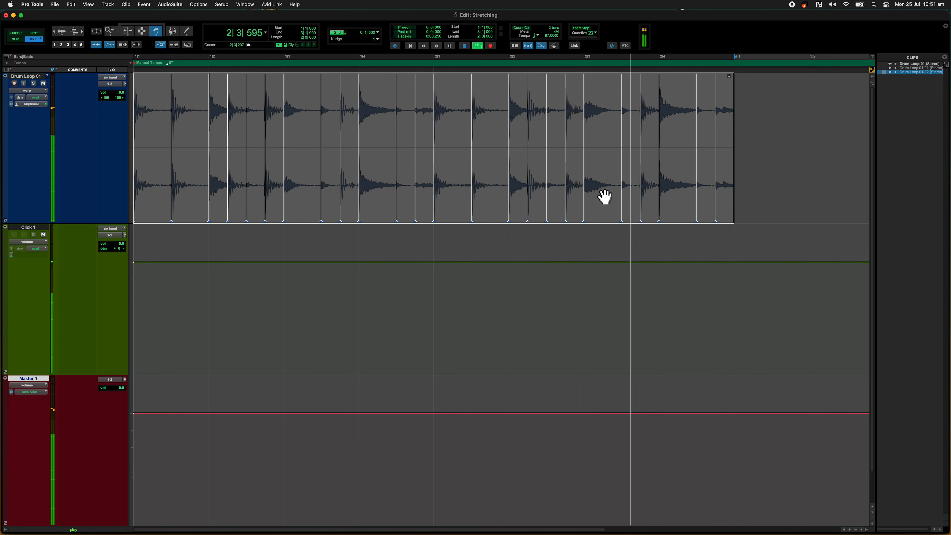
pyautogui.press('space')
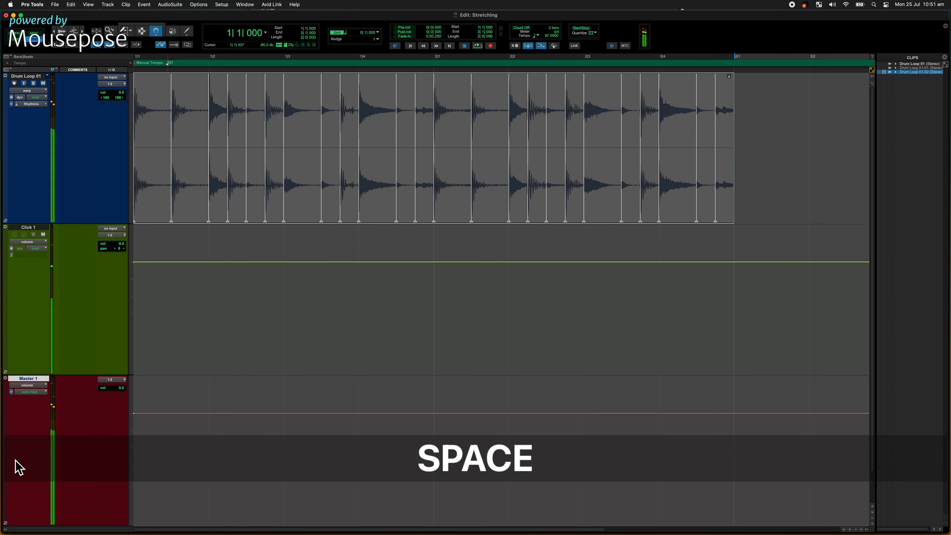
pyautogui.click(43, 235)
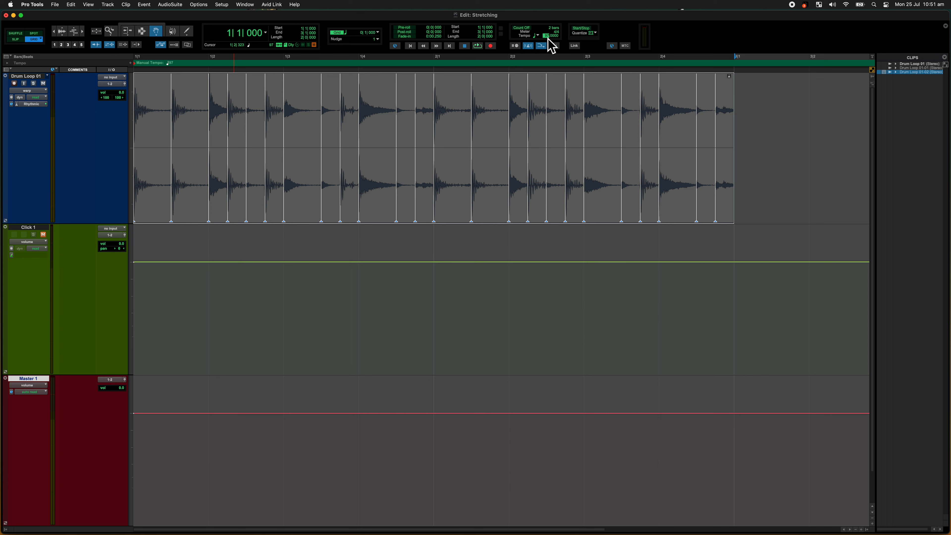
# Step: Set the session tempo to 125 BPM and clear the clip selection
pyautogui.write('125')
pyautogui.press('Return')
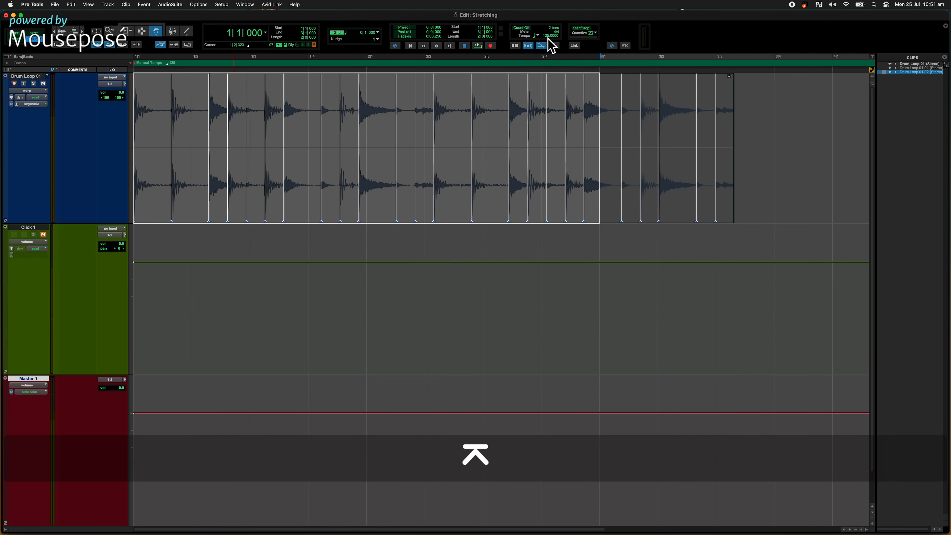
pyautogui.click(783, 144)
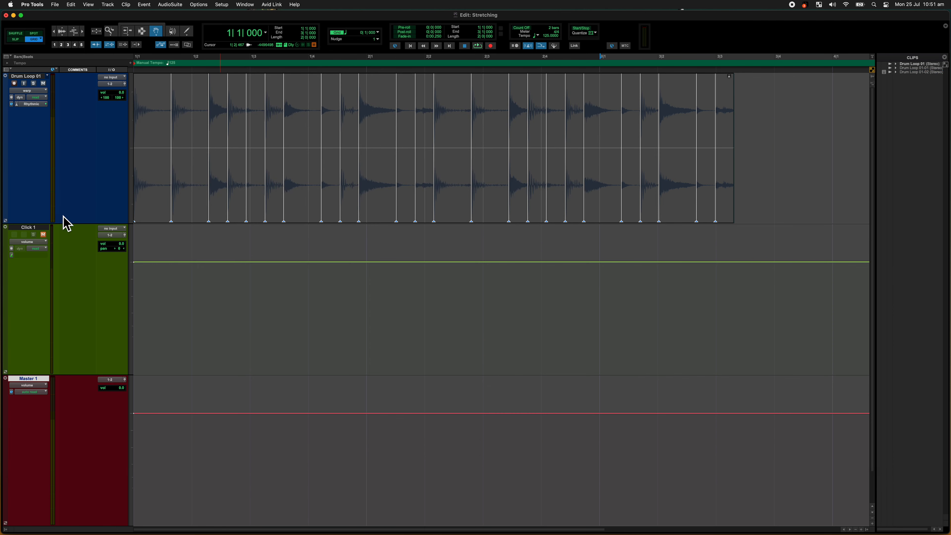
# Step: Unmute the Click 1 track, play the drum loop against the click, stop playback, and mute the click again
pyautogui.click(50, 237)
pyautogui.click(45, 236)
pyautogui.click(371, 202)
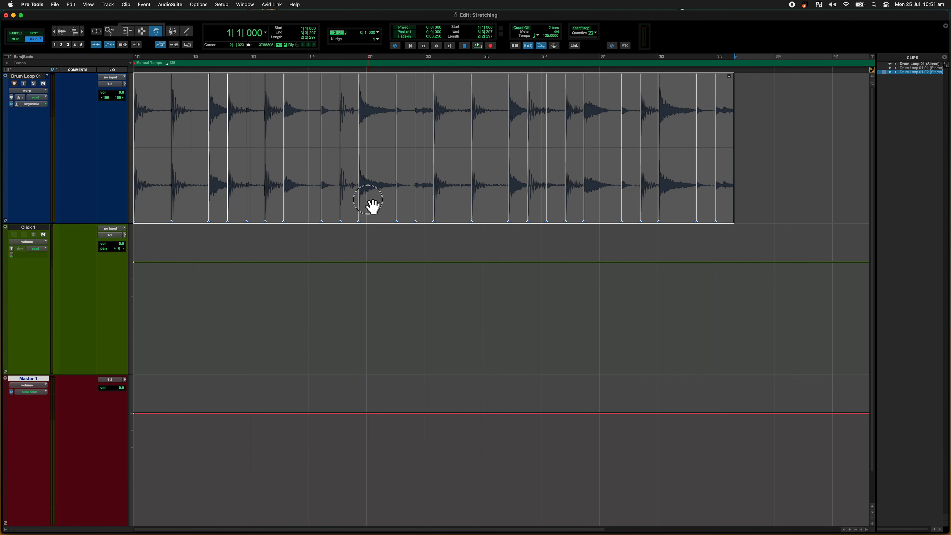
pyautogui.press('space')
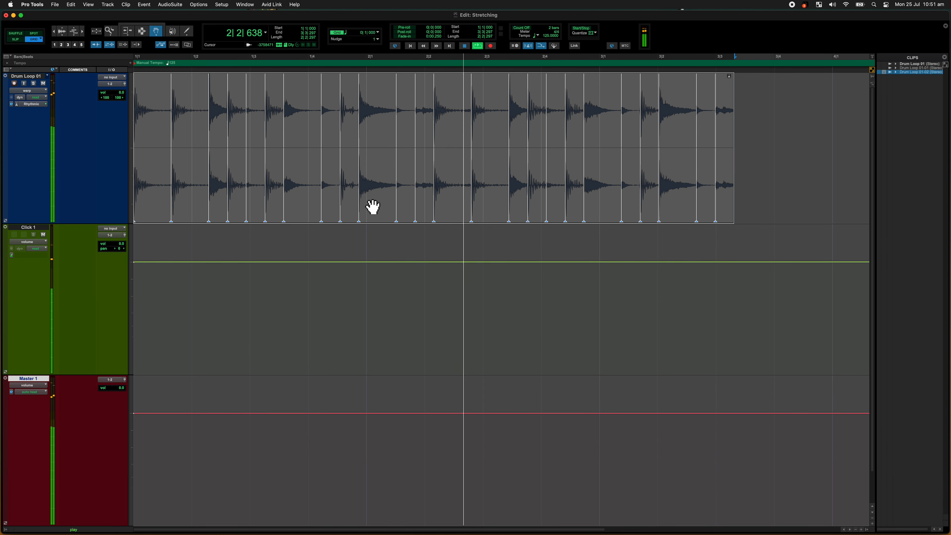
pyautogui.press('space')
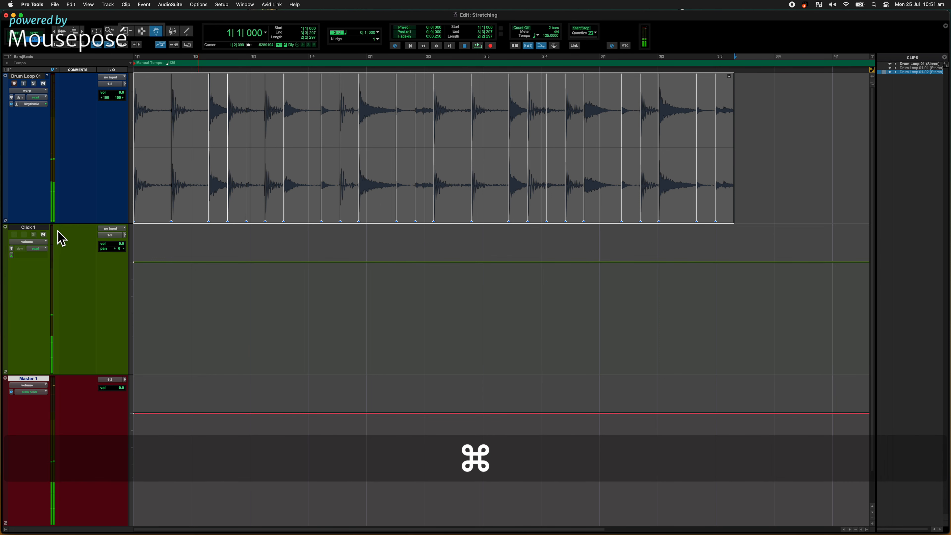
pyautogui.click(43, 234)
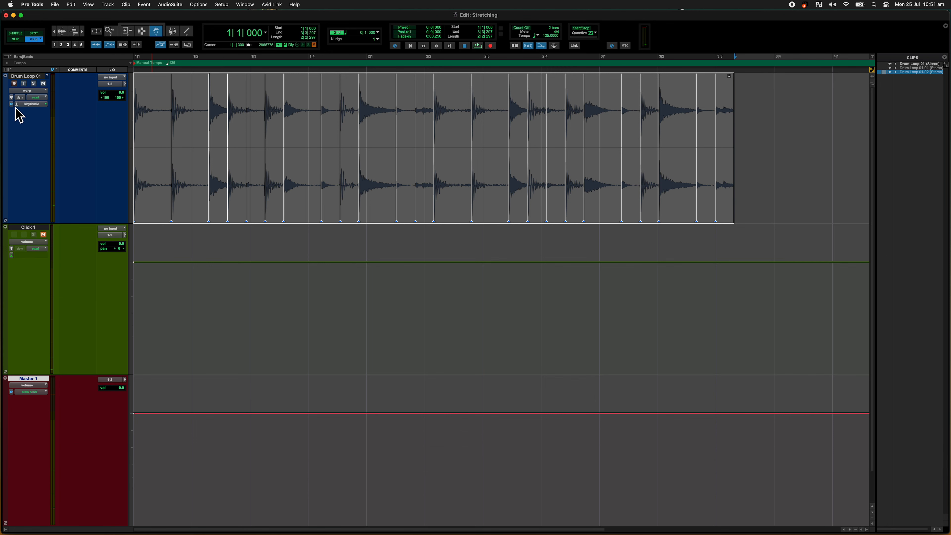
# Step: Switch the Drum Loop 01 track's timebase from Samples to Ticks
pyautogui.scroll(10, 15, 109)
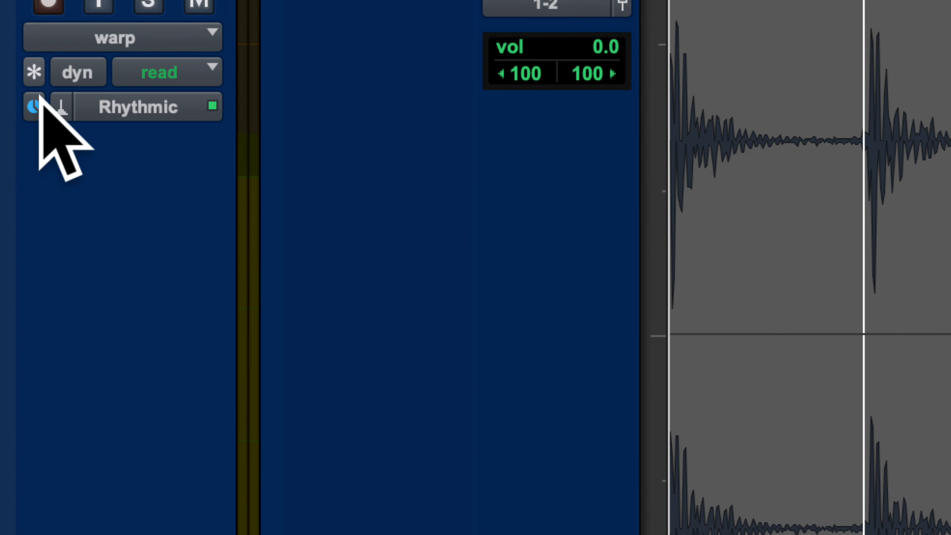
pyautogui.click(33, 107)
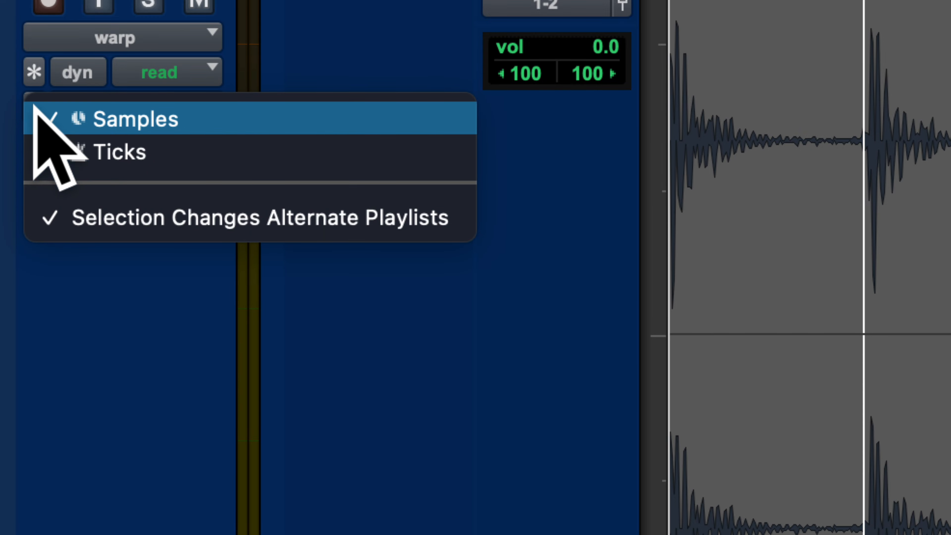
pyautogui.click(92, 139)
pyautogui.scroll(-10, 212, 180)
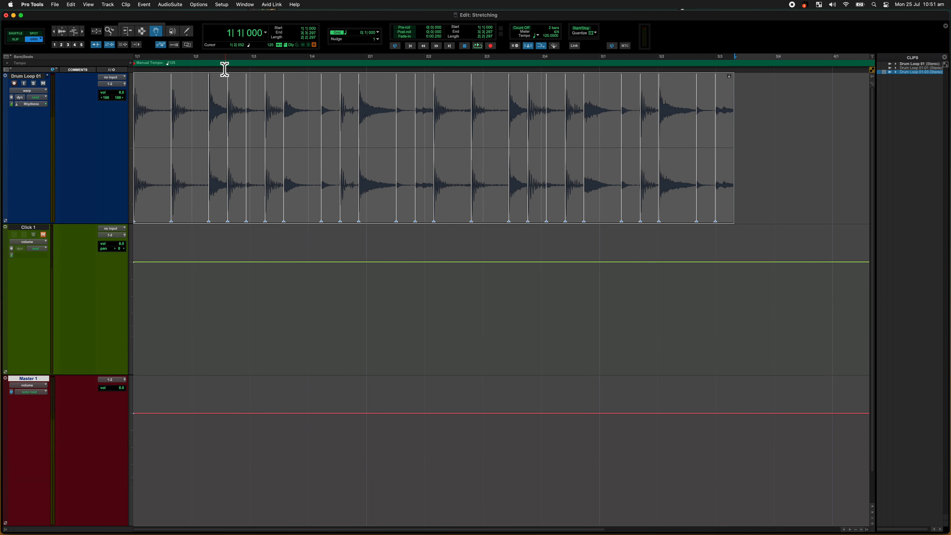
# Step: Undo the timebase and tempo changes on the session and deselect the drum clip
pyautogui.press('super+z')
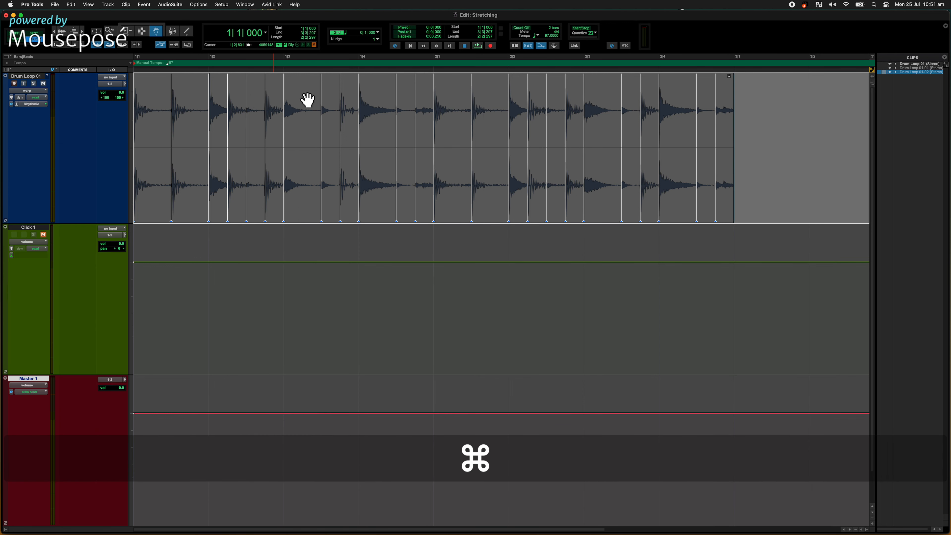
pyautogui.press('super+z')
pyautogui.press('super+z')
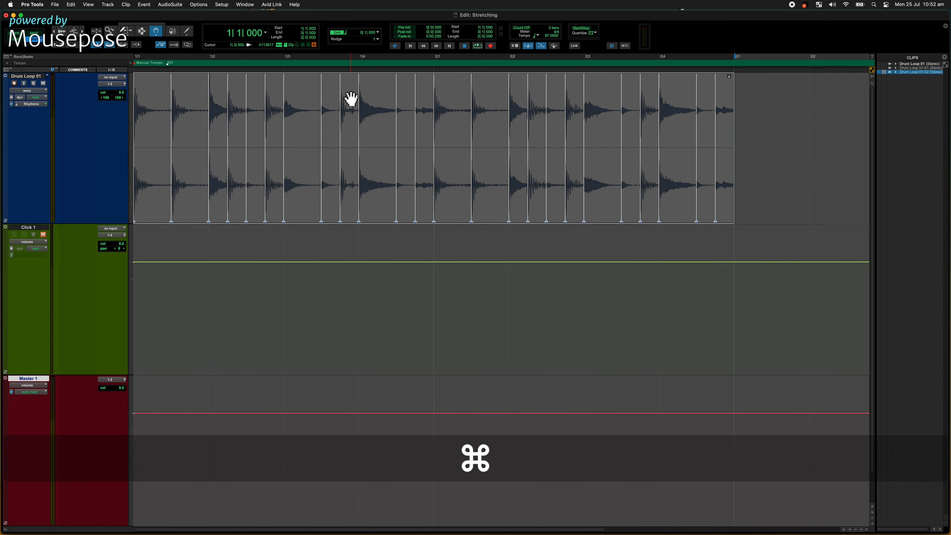
pyautogui.click(756, 117)
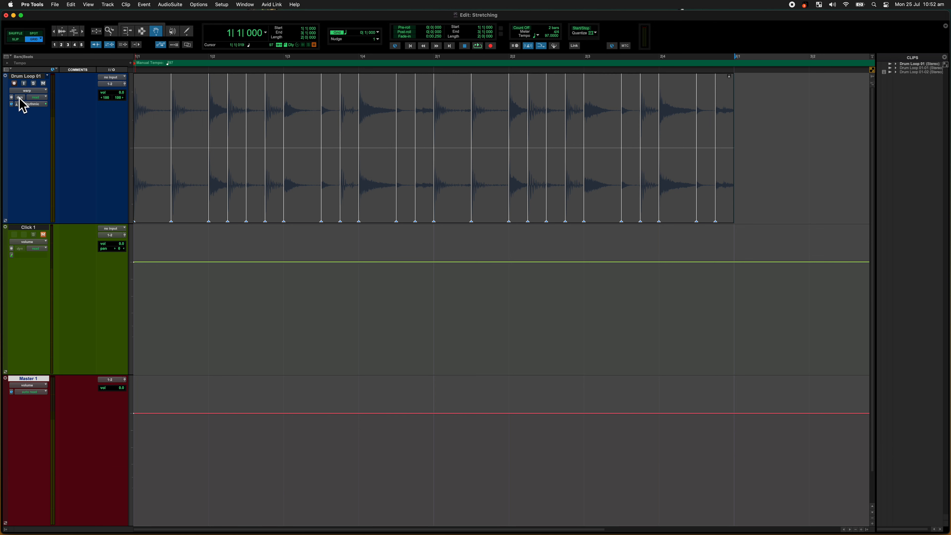
# Step: Set the Drum Loop 01 track's timebase to Ticks and change the session tempo to 125 BPM
pyautogui.click(11, 104)
pyautogui.click(36, 116)
pyautogui.write('125')
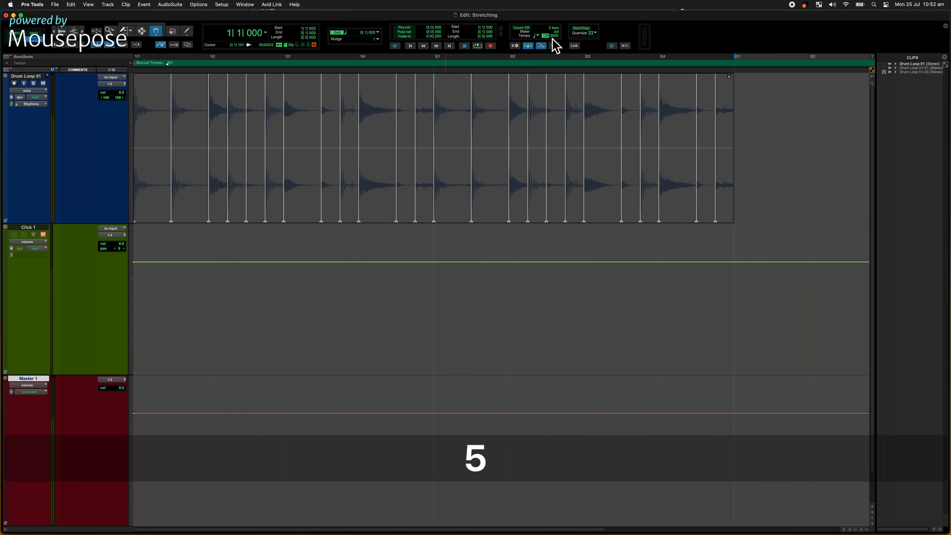
pyautogui.press('Return')
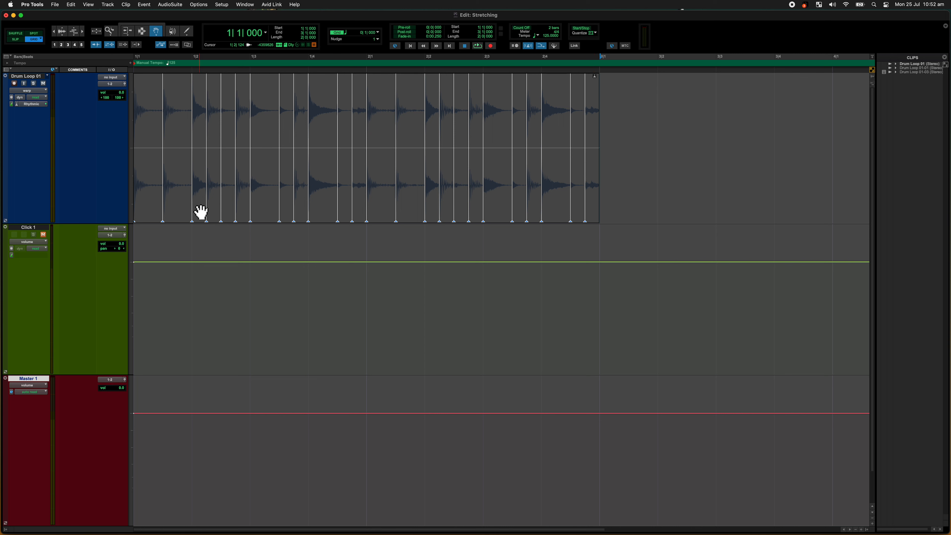
# Step: Play the selected drum loop at the new tempo, unmute the Click 1 track to compare timing, and stop playback
pyautogui.click(184, 200)
pyautogui.press('space')
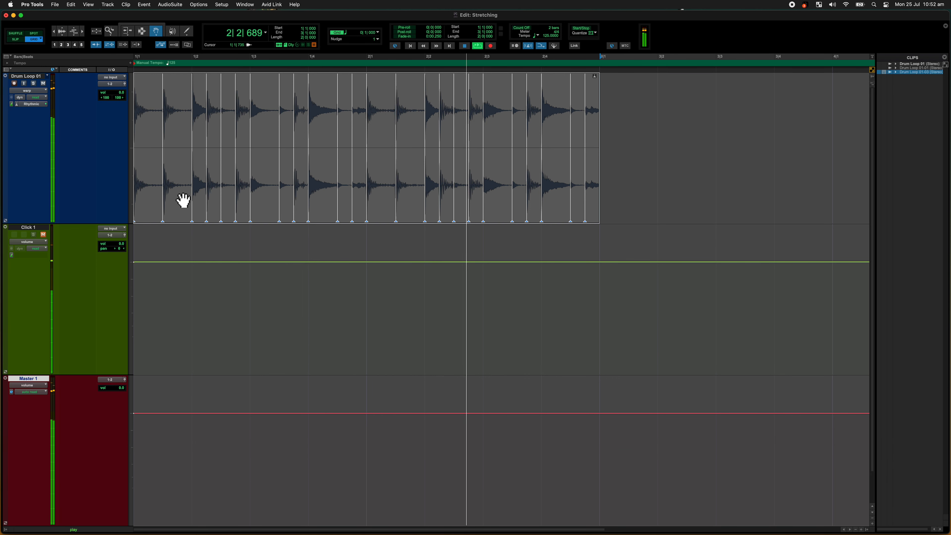
pyautogui.click(43, 234)
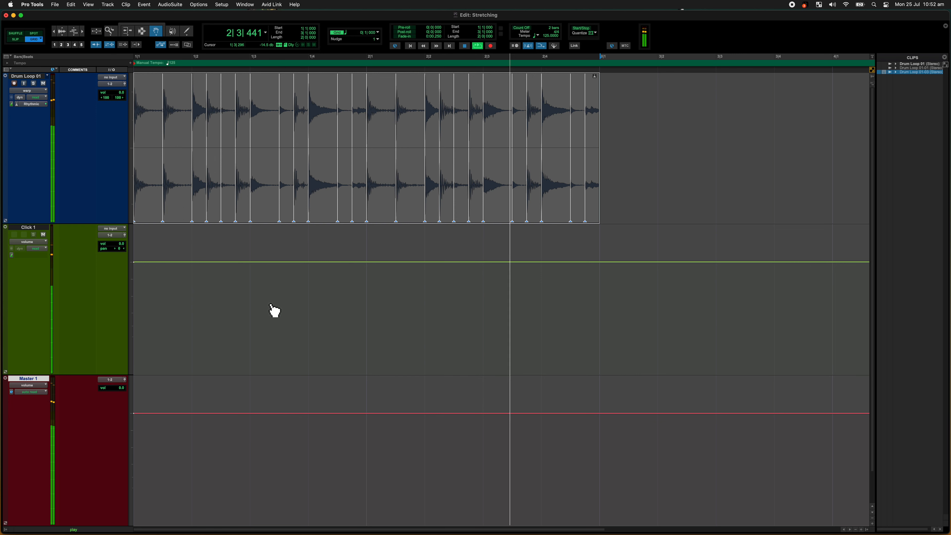
pyautogui.press('space')
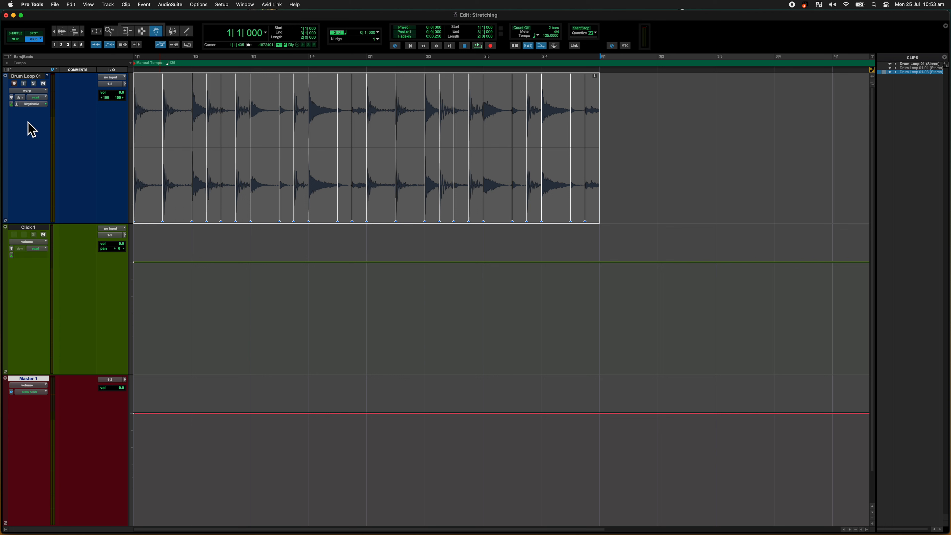
# Step: Open the drum track's Rhythmic Elastic Audio settings over the edit area, start playback, and mute the Click 1 track
pyautogui.click(32, 105)
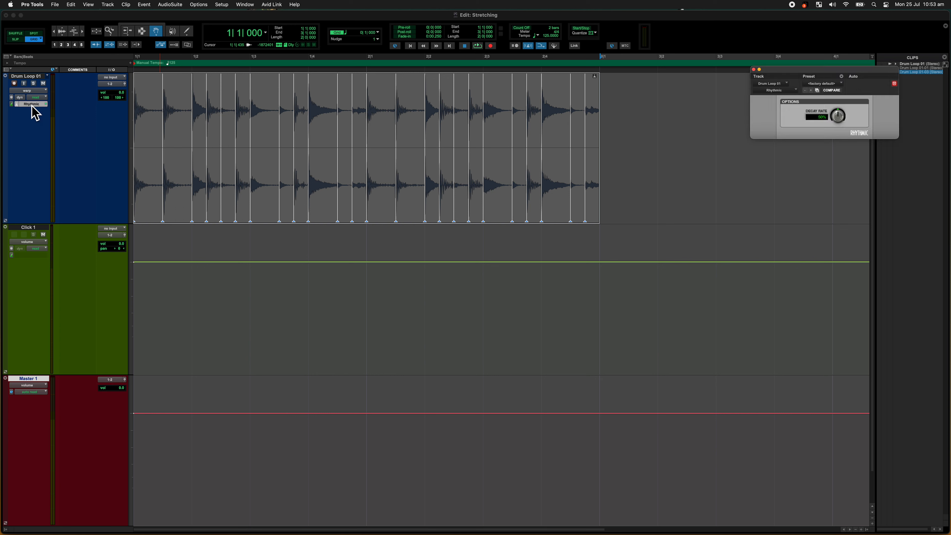
pyautogui.moveTo(777, 74); pyautogui.dragTo(448, 247)
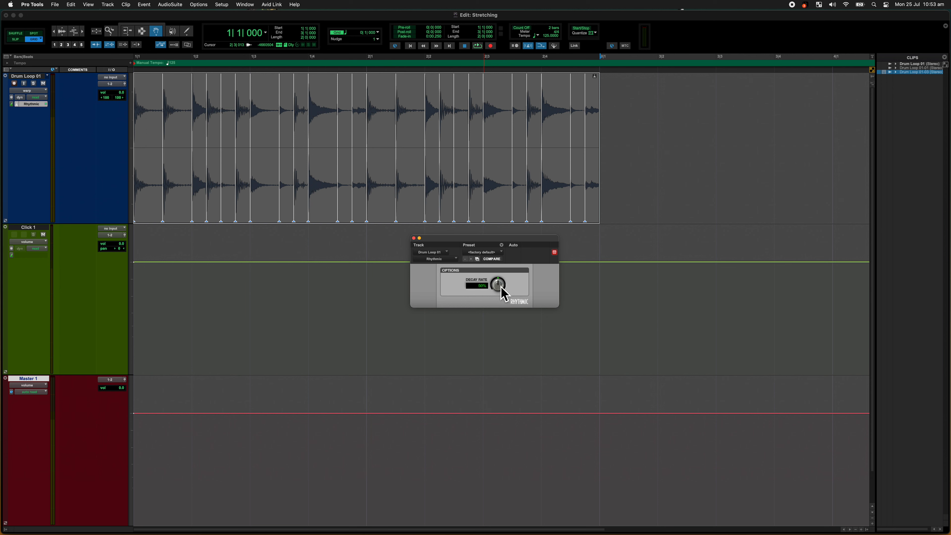
pyautogui.press('space')
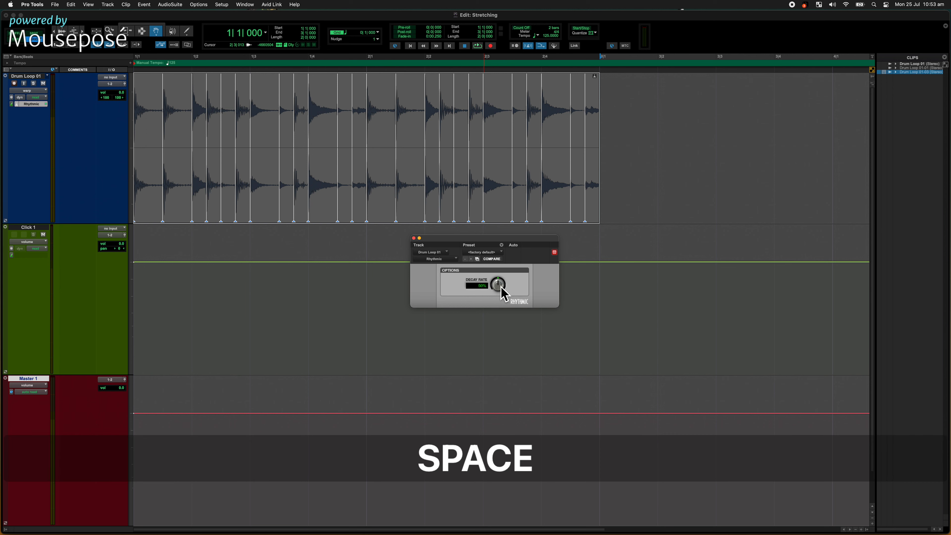
pyautogui.click(43, 234)
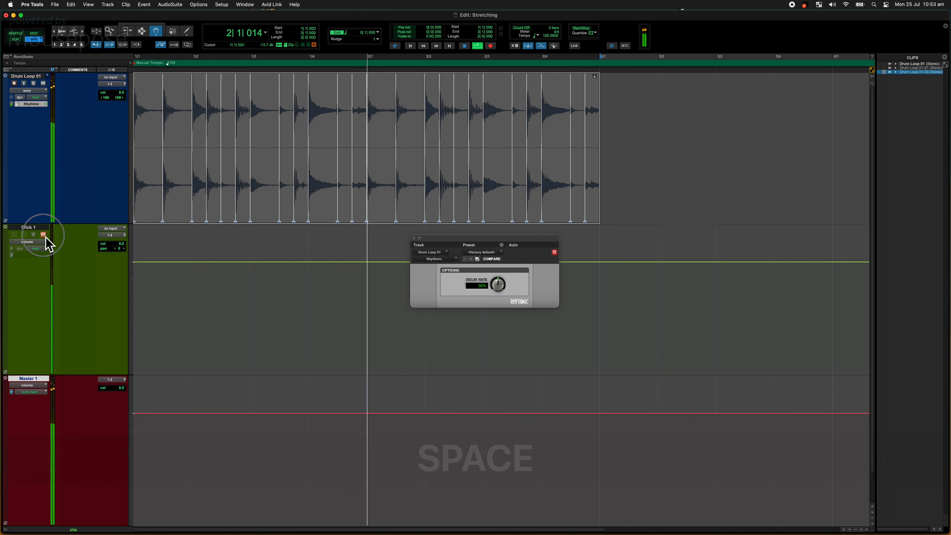
# Step: Audition the Rhythmic Decay Rate near its minimum and at 100%, then stop playback
pyautogui.moveTo(498, 284); pyautogui.dragTo(516, 362)
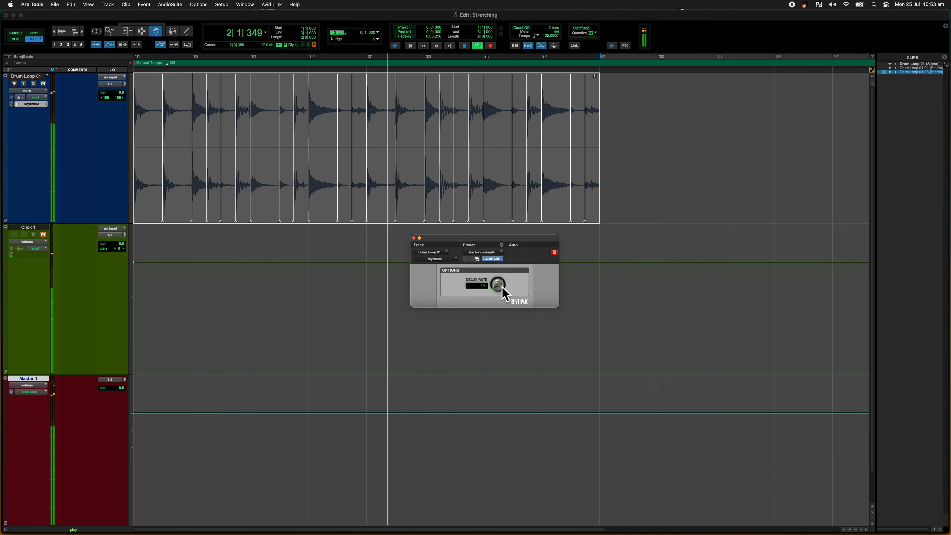
pyautogui.moveTo(498, 285); pyautogui.dragTo(515, 135)
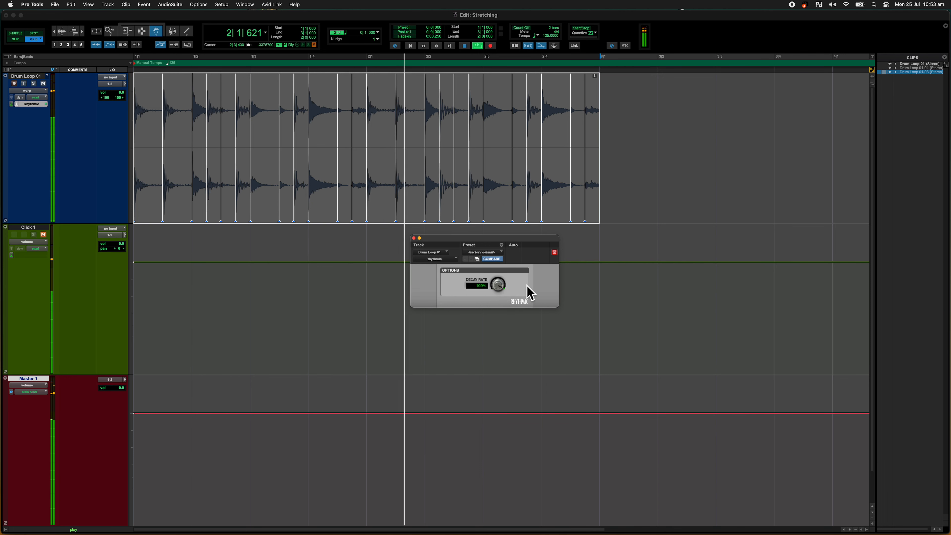
pyautogui.press('space')
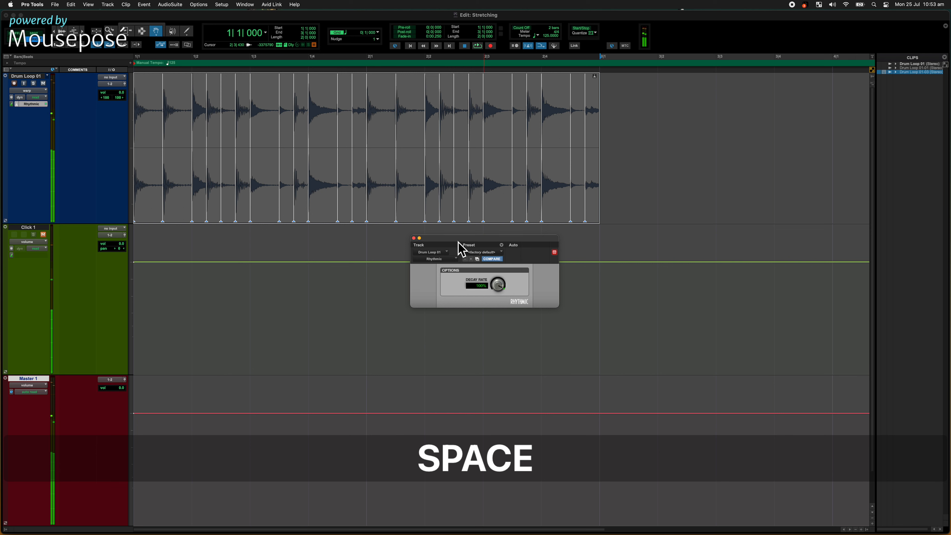
# Step: Return to the session start, set the tempo to 155 BPM, and briefly audition the drum loop
pyautogui.press('Return')
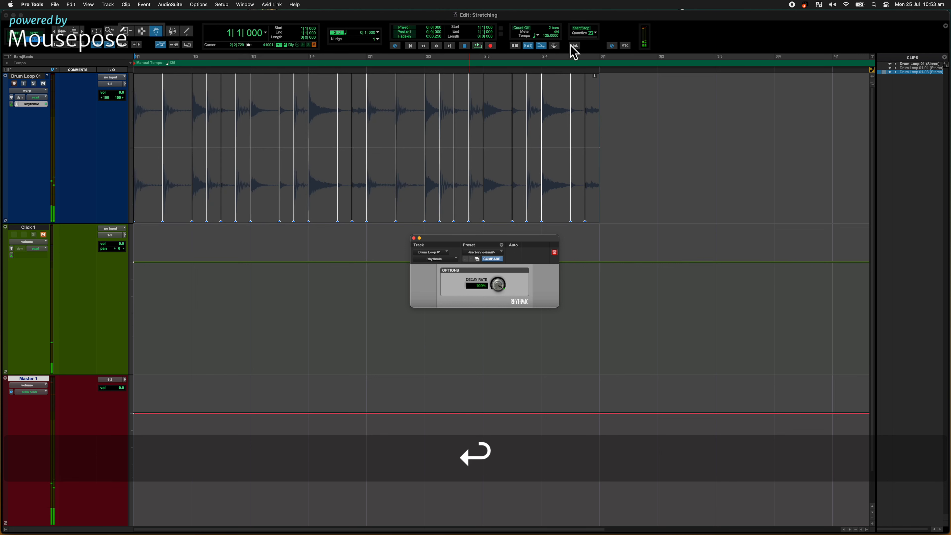
pyautogui.click(551, 36)
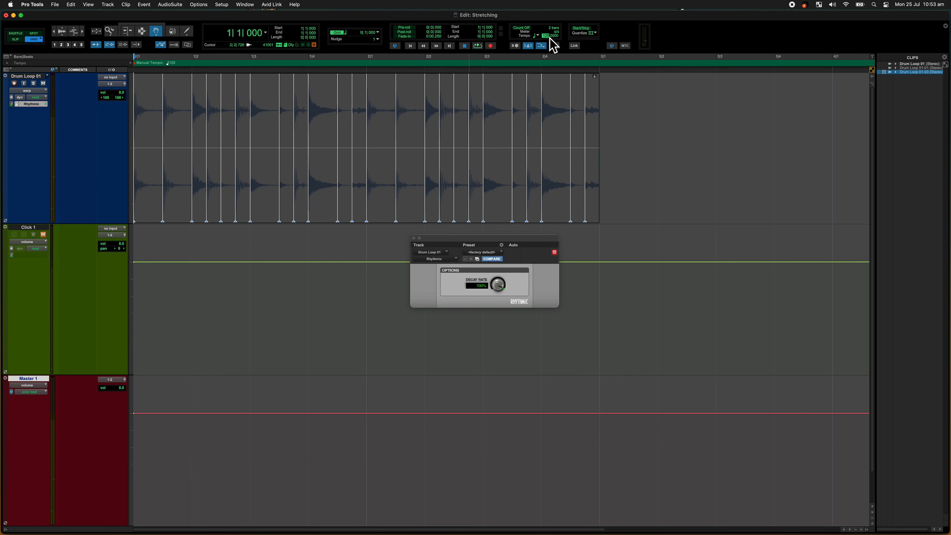
pyautogui.write('5')
pyautogui.press('Return')
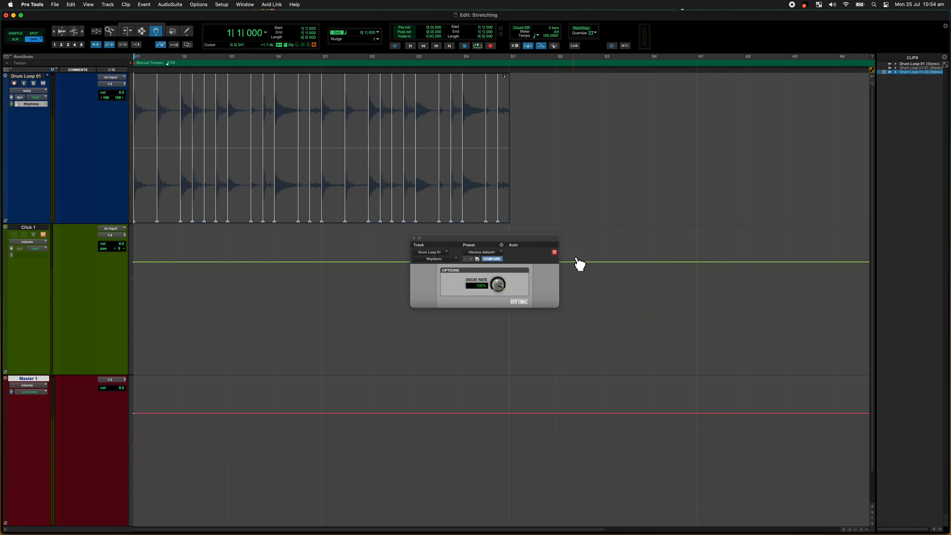
pyautogui.press('space')
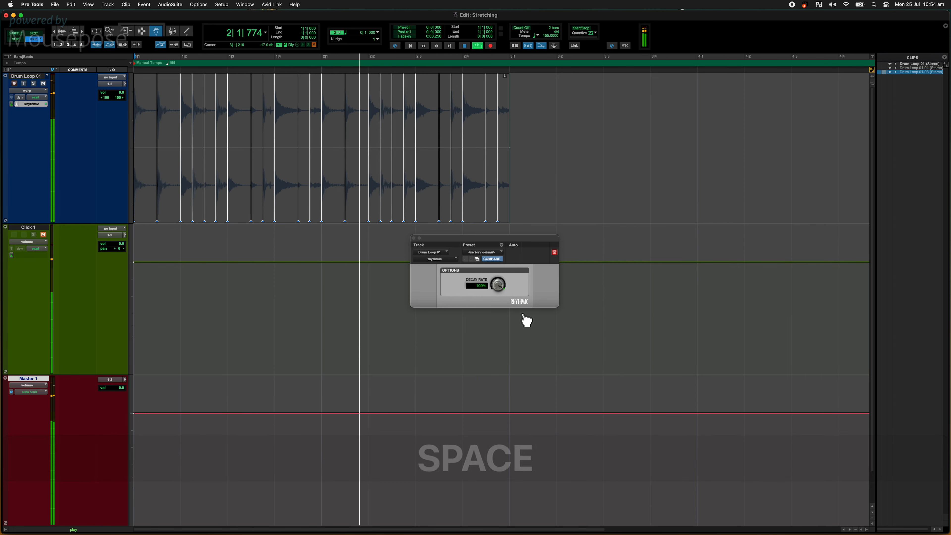
pyautogui.press('space')
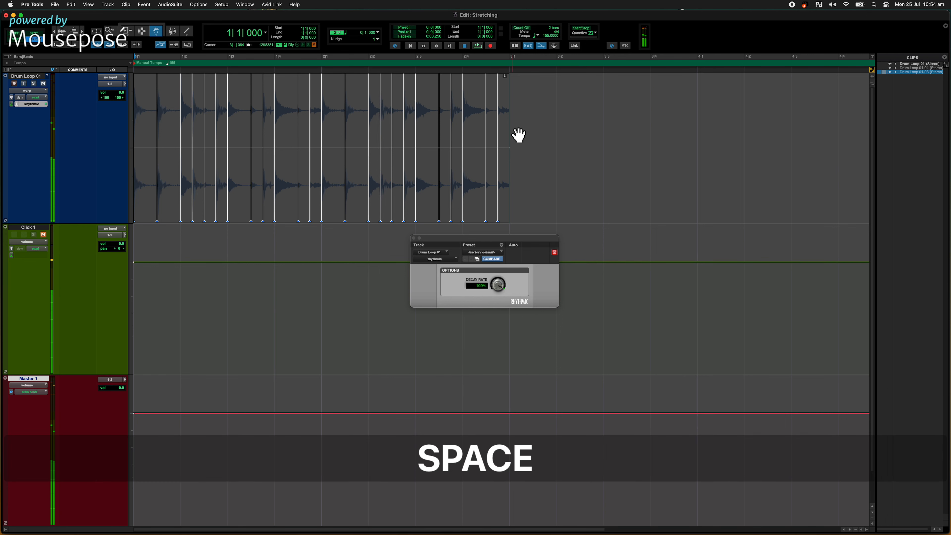
# Step: Select and play the drum loop while lowering the Rhythmic Decay Rate close to its minimum, then stop playback
pyautogui.click(481, 168)
pyautogui.press('space')
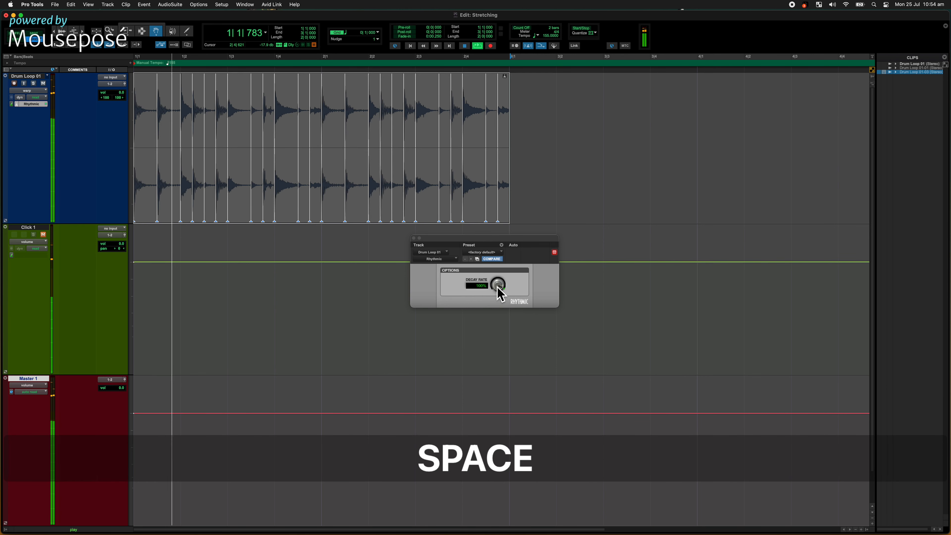
pyautogui.moveTo(499, 289); pyautogui.dragTo(504, 327)
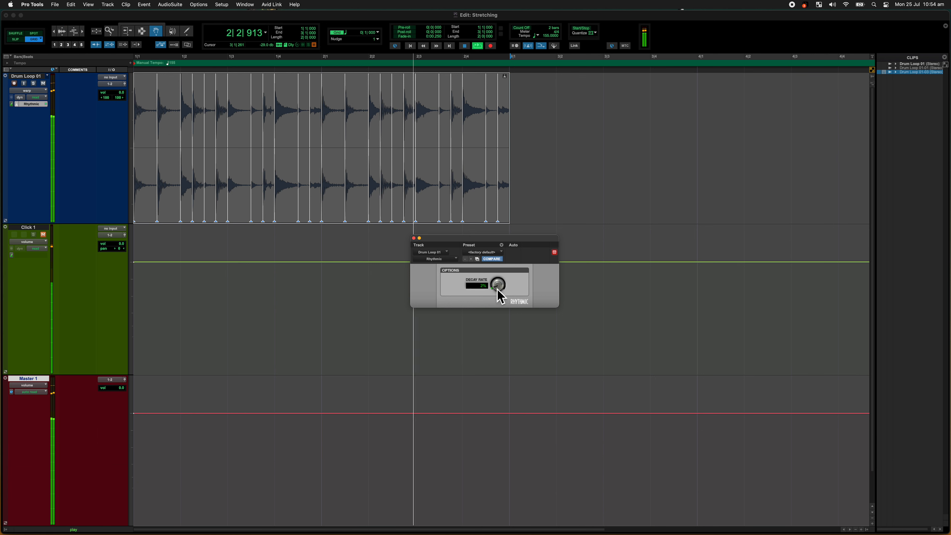
pyautogui.moveTo(499, 288); pyautogui.dragTo(503, 310)
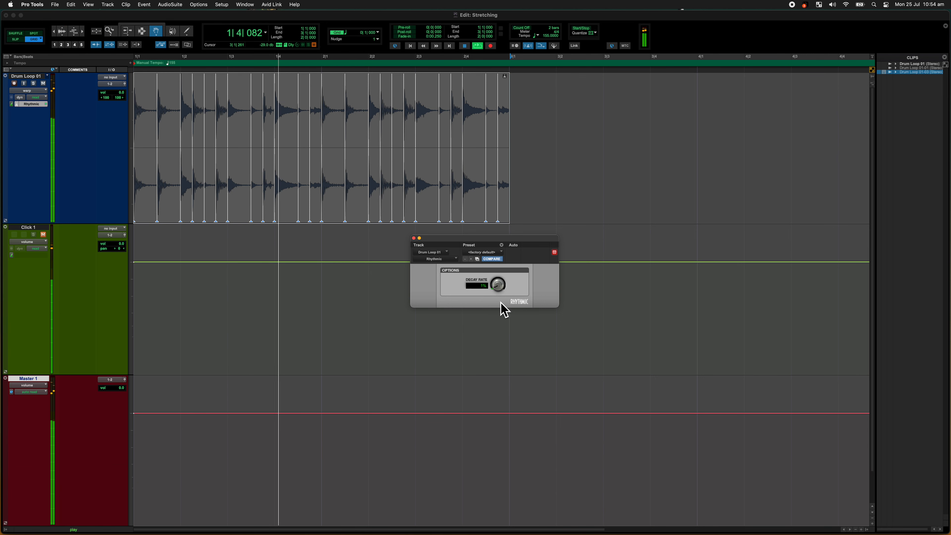
pyautogui.press('space')
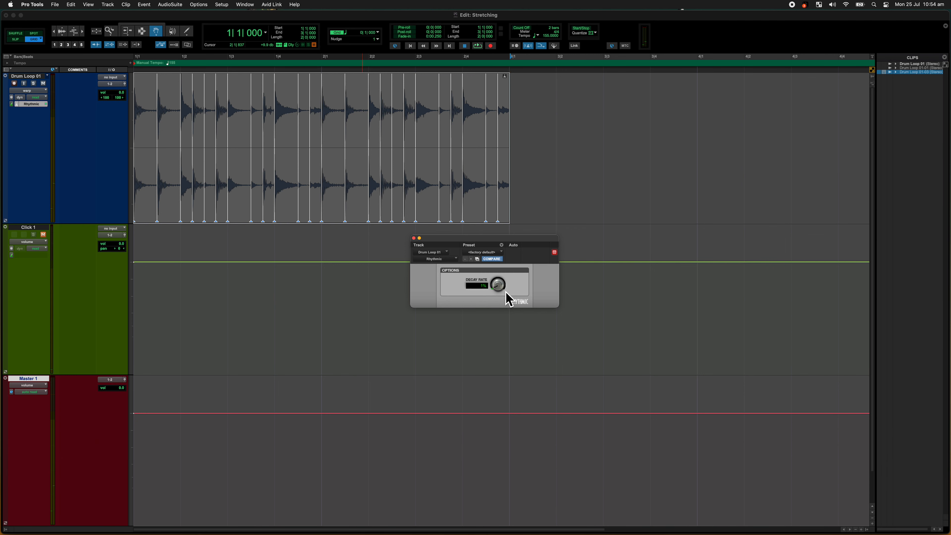
# Step: Change the Drum Loop 01 track's Elastic Audio algorithm from Rhythmic to Varispeed
pyautogui.moveTo(507, 259); pyautogui.dragTo(484, 345)
pyautogui.click(21, 110)
pyautogui.click(21, 116)
pyautogui.click(18, 106)
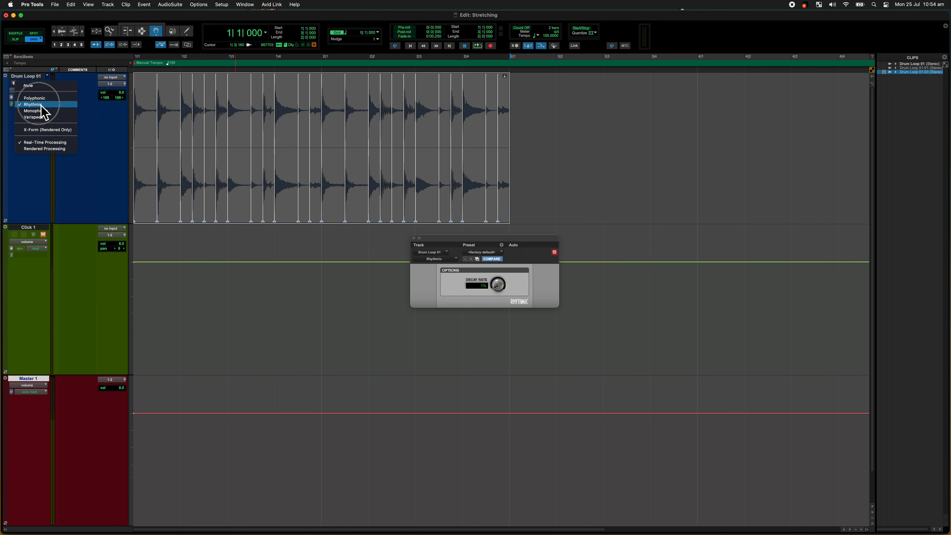
pyautogui.click(57, 119)
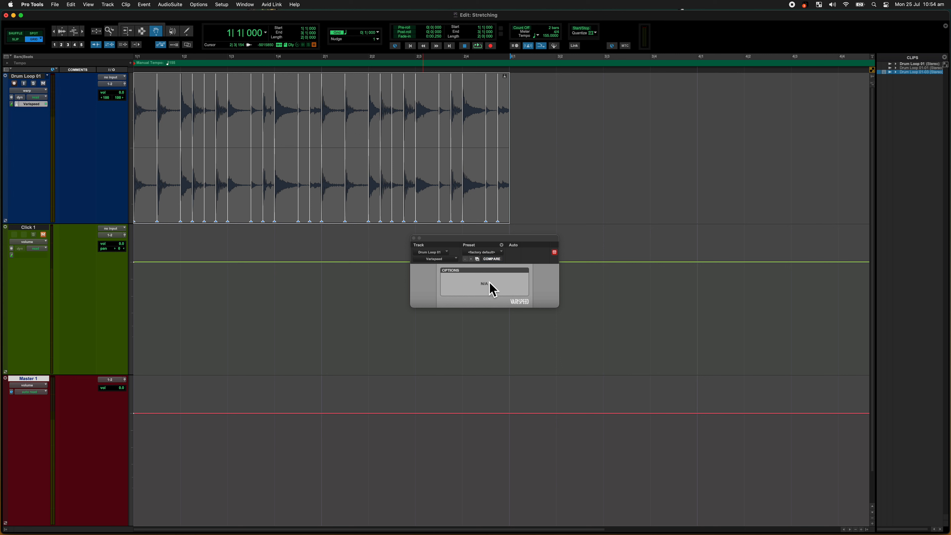
# Step: Close the Varispeed settings and audition the drum loop at the current tempo and again with the tempo set to 85 BPM
pyautogui.click(414, 239)
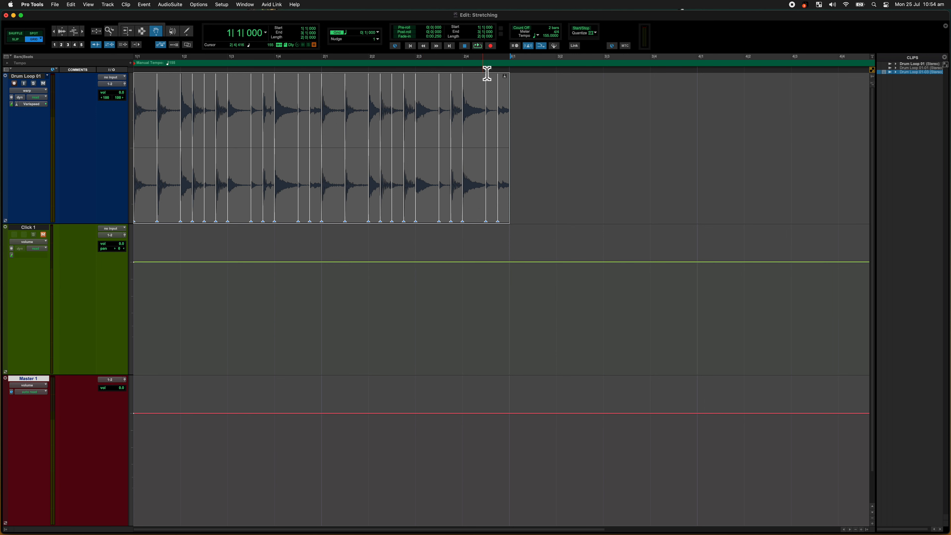
pyautogui.press('space')
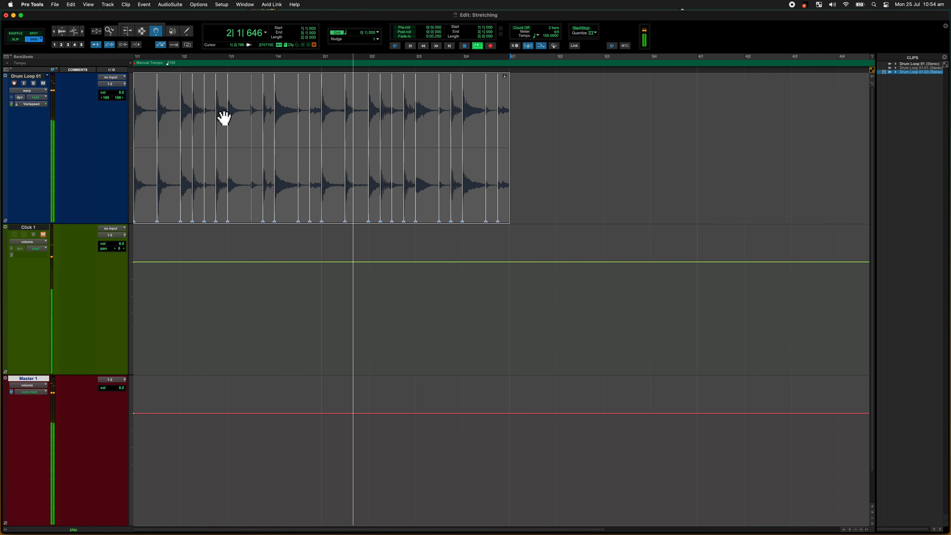
pyautogui.press('space')
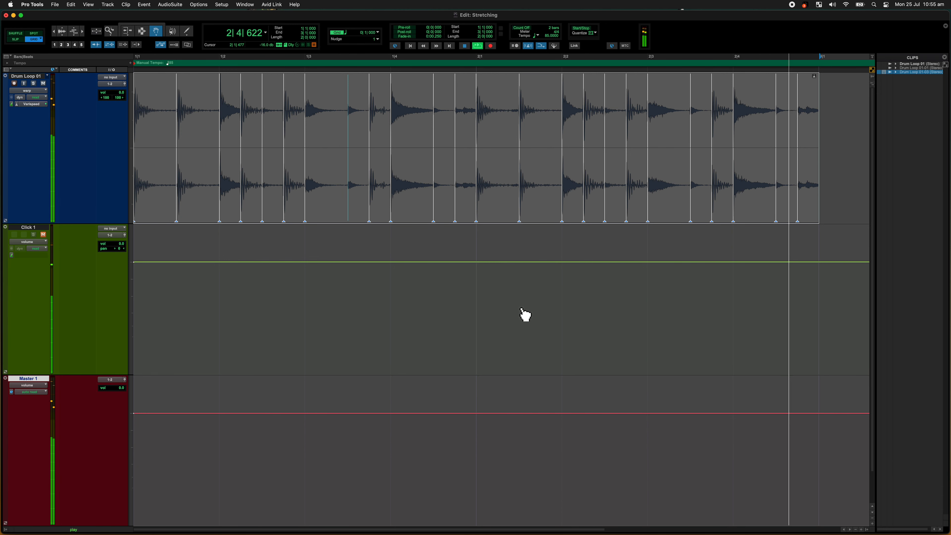
pyautogui.press('space')
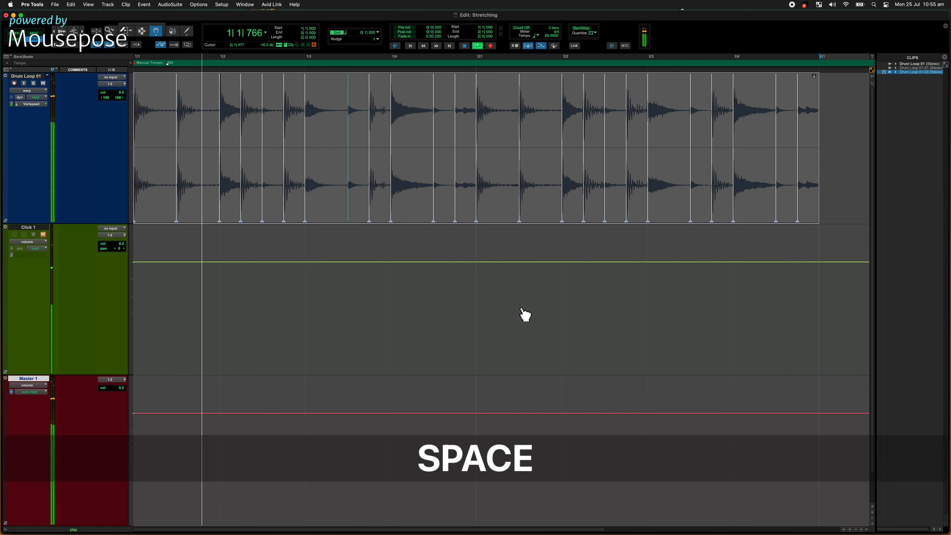
# Step: Review the Drum Loop 01 track's timebase options and the Quantize settings for Elastic Audio events, closing both without applying anything
pyautogui.click(17, 105)
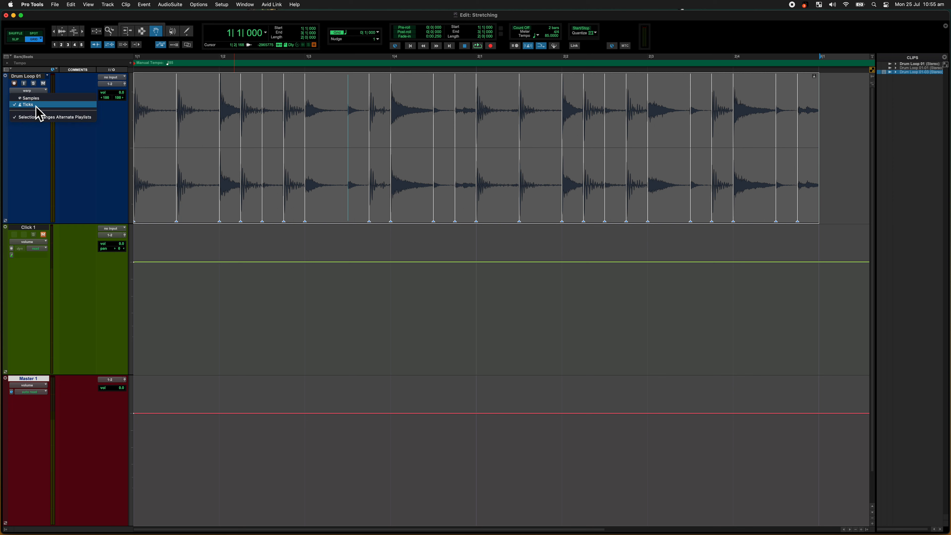
pyautogui.click(483, 101)
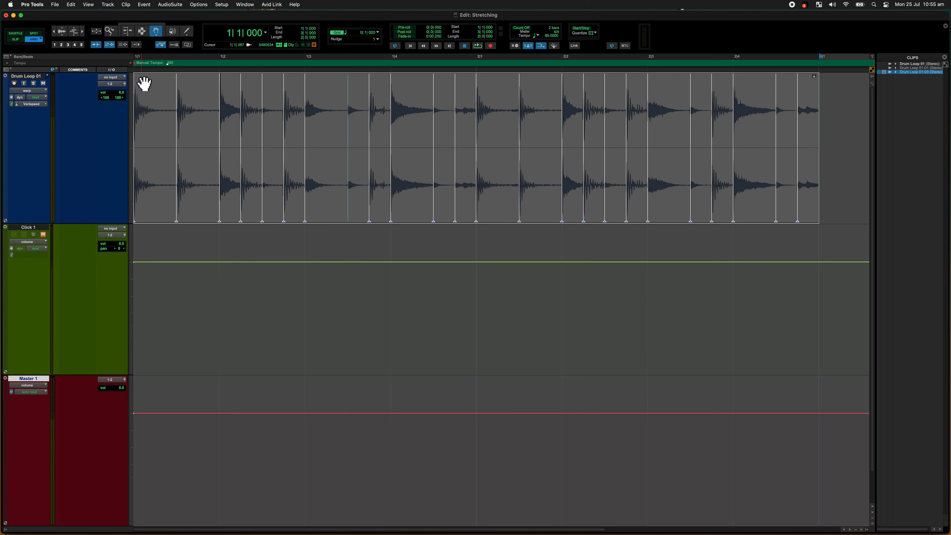
pyautogui.click(144, 5)
pyautogui.moveTo(158, 32)
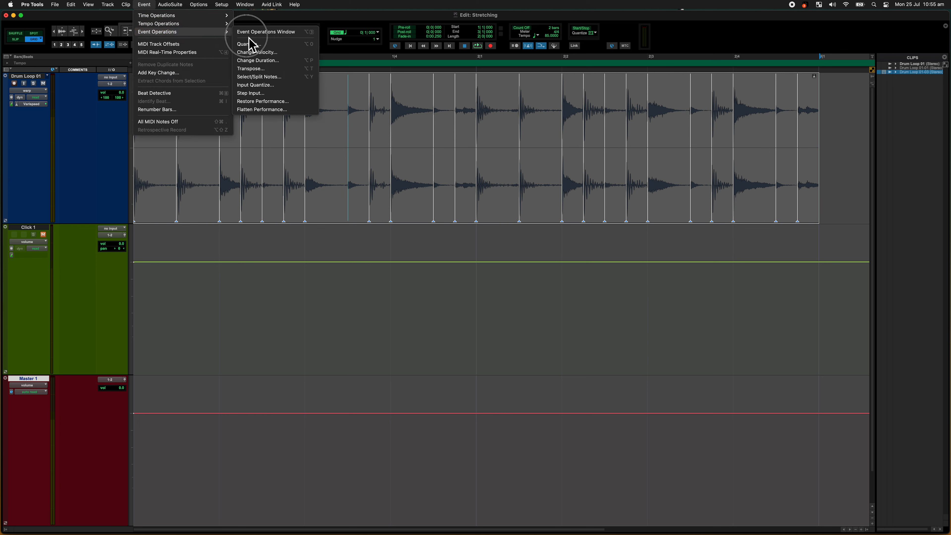
pyautogui.click(250, 44)
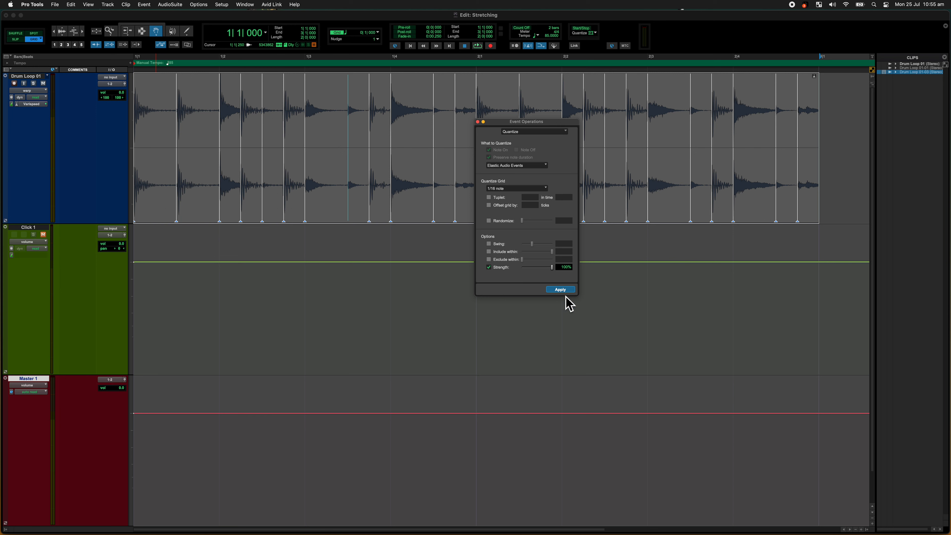
pyautogui.moveTo(542, 122); pyautogui.dragTo(554, 236)
pyautogui.click(487, 233)
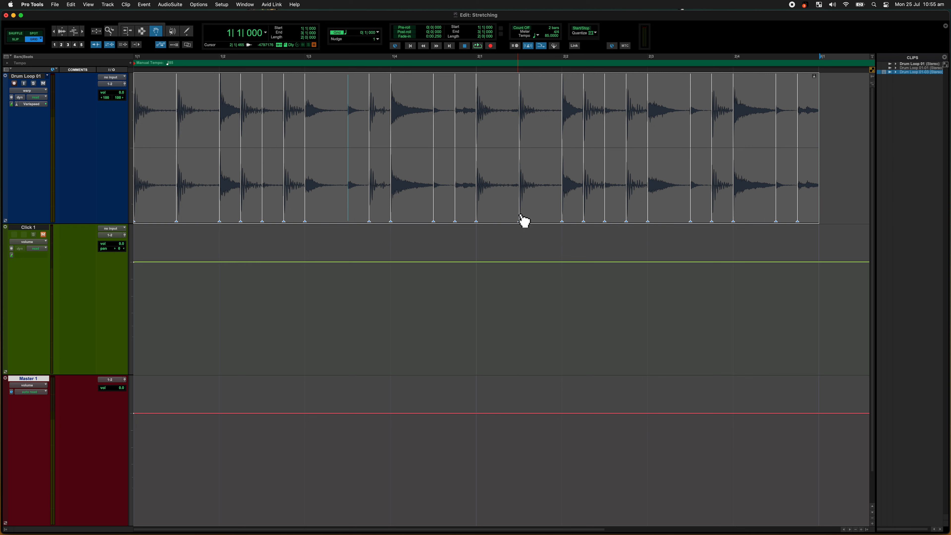